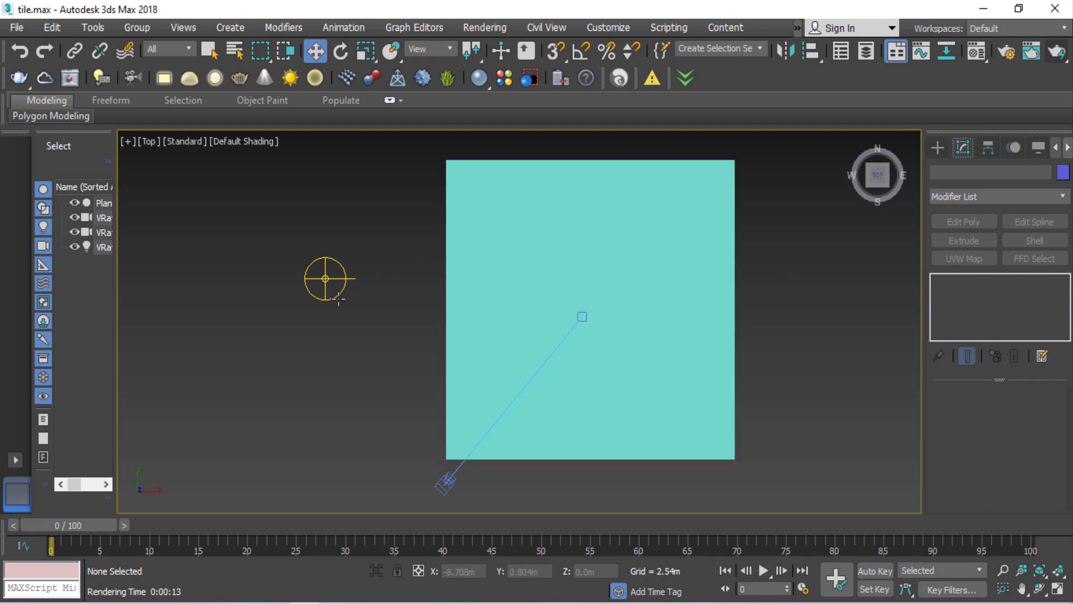
Assign VRayMtl Material #1 from the Material Editor's first slot to Plane001
left_click(704, 238)
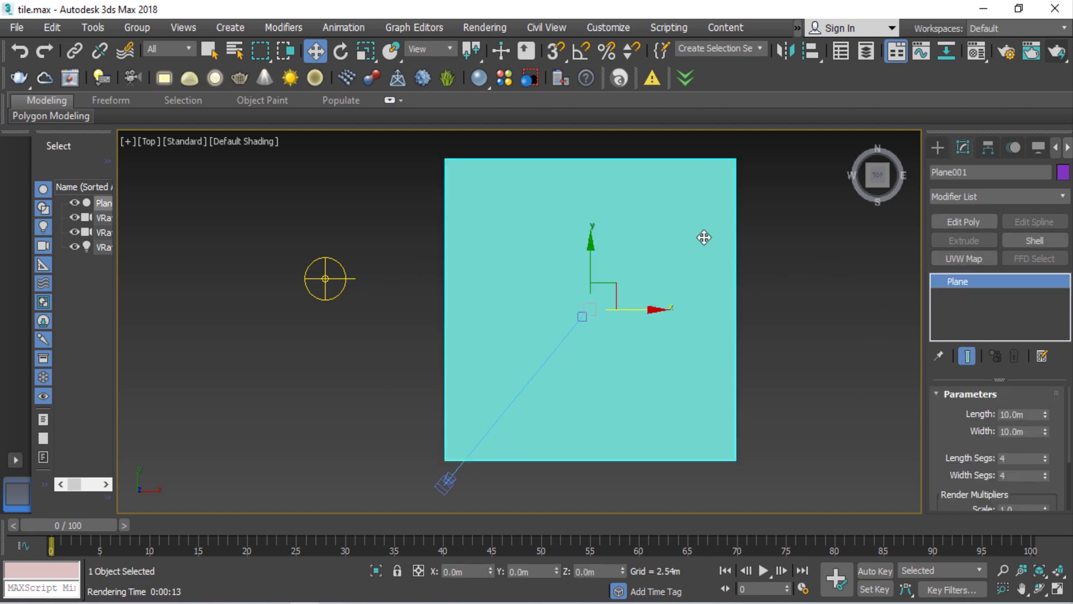
scroll(947, 417, "down", 1)
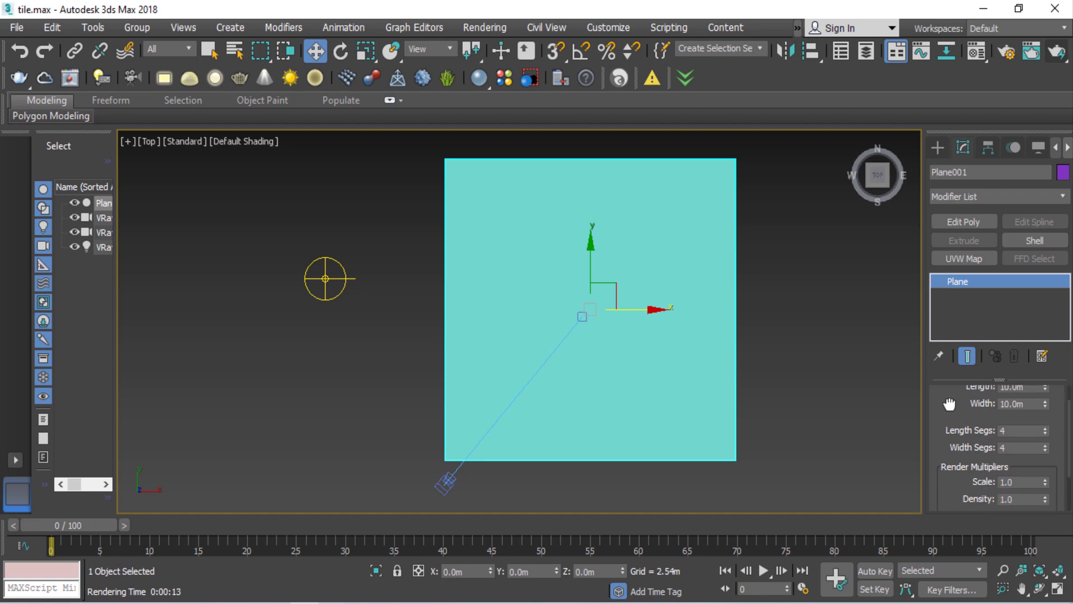
scroll(944, 433, "up", 1)
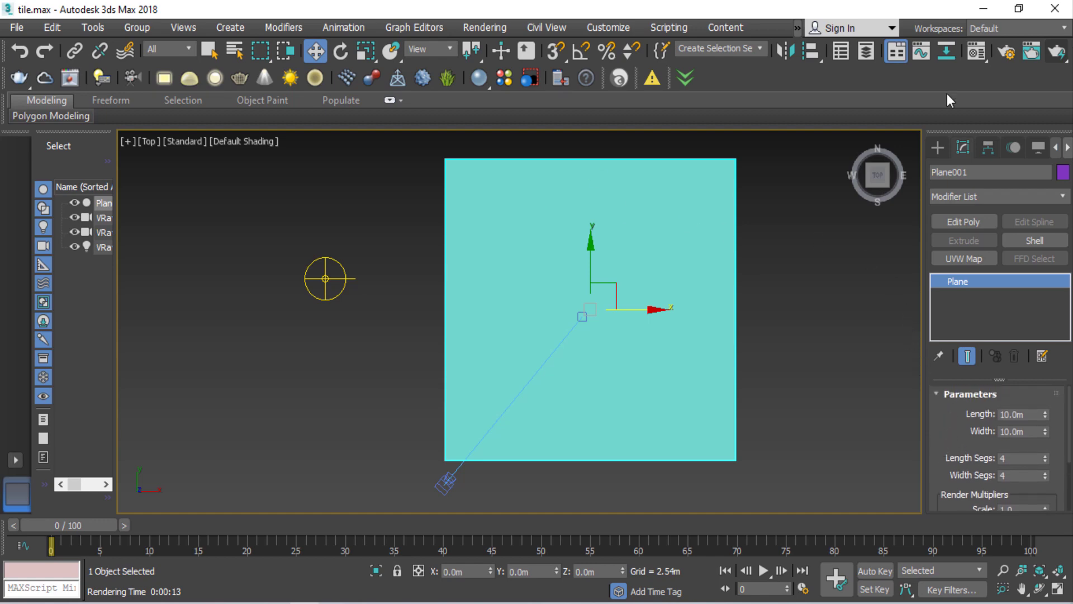
left_click(975, 54)
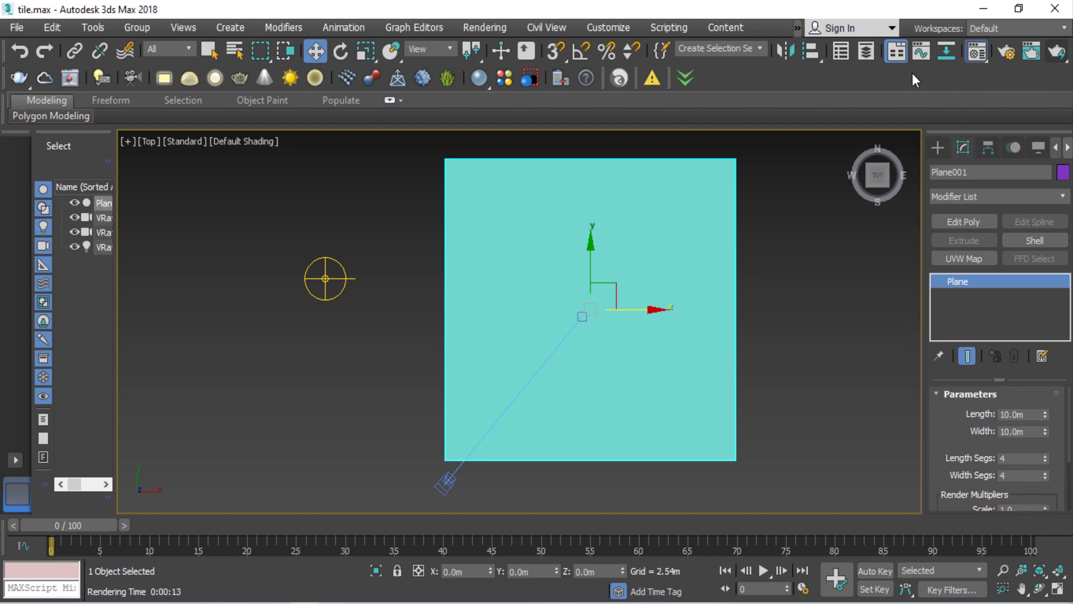
left_click_drag(56, 79, 537, 232)
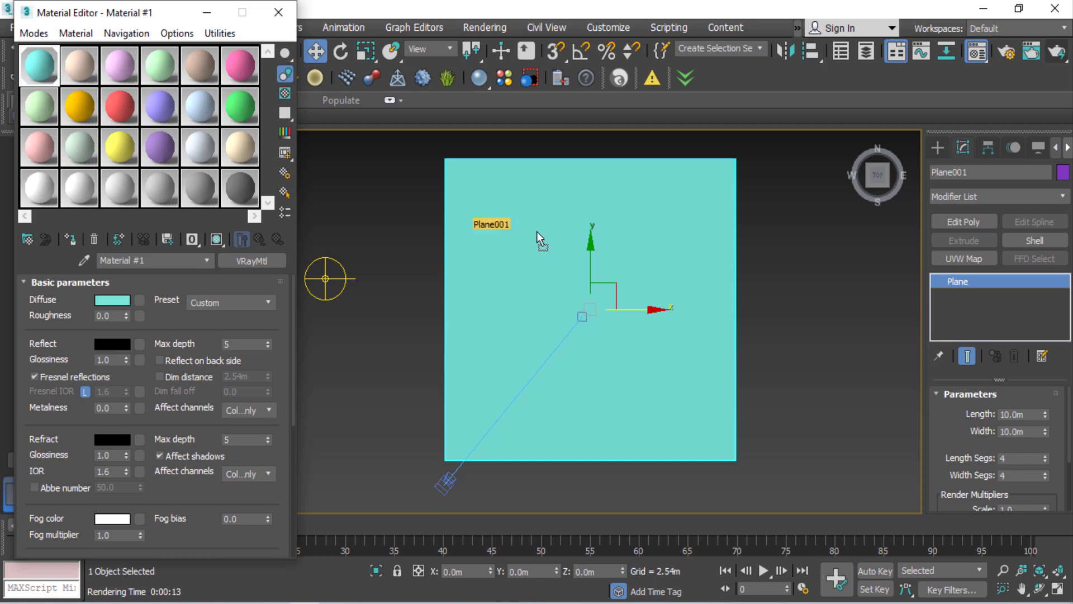
left_click_drag(119, 18, 215, 18)
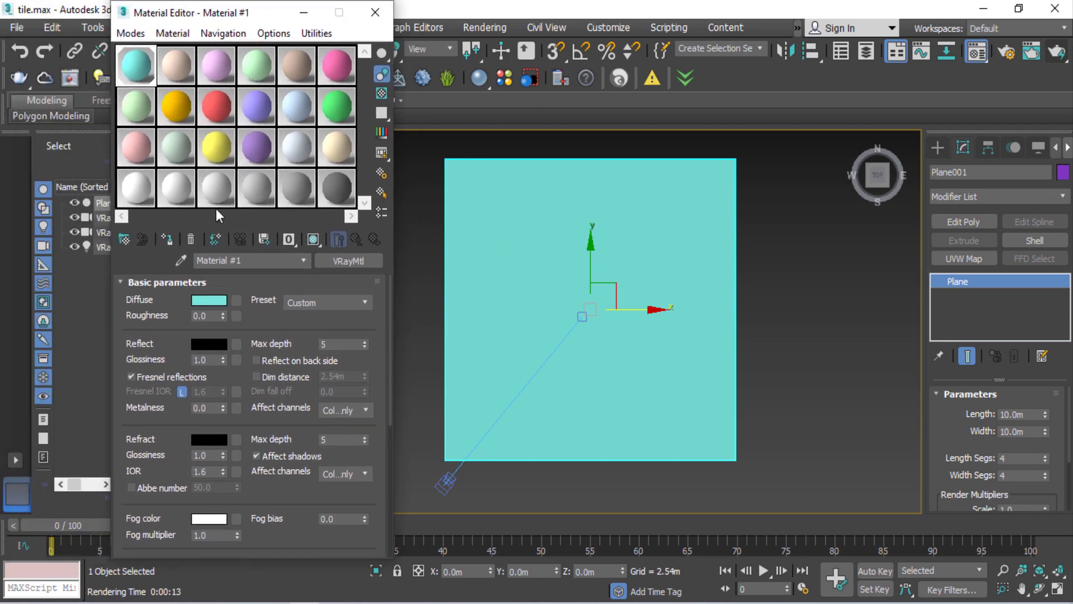
Load a Tiles map from the General maps into Material #1's Diffuse slot
left_click(236, 301)
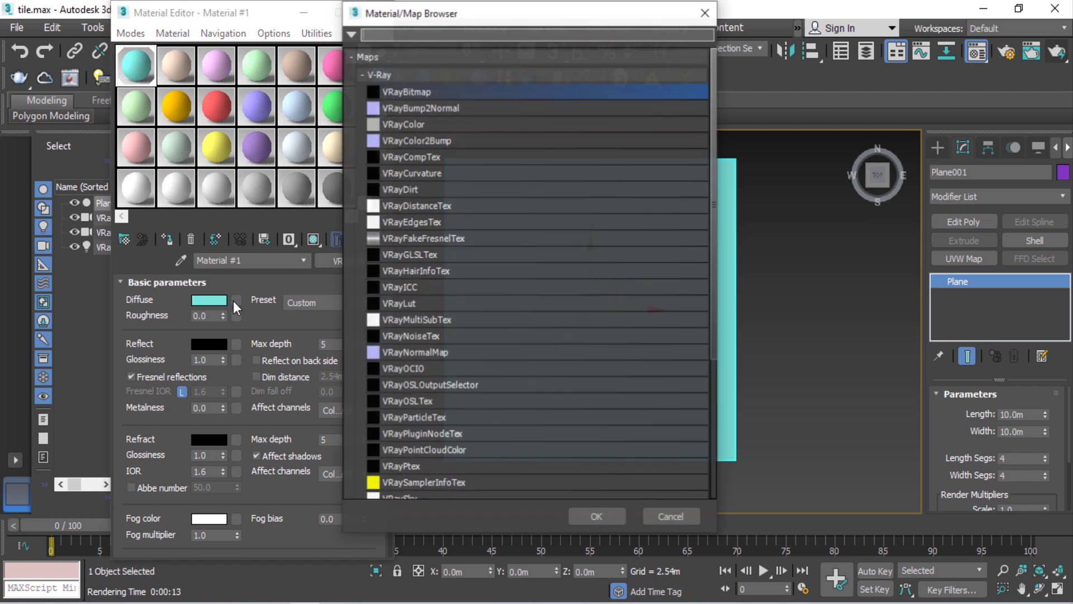
left_click(376, 73)
left_click(387, 116)
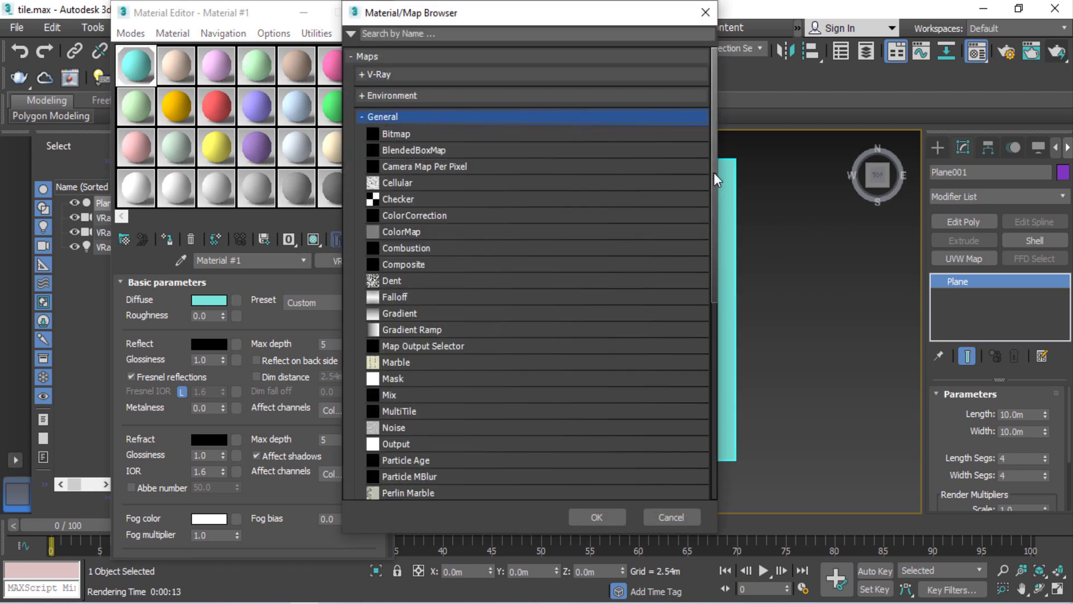
left_click_drag(712, 172, 699, 371)
left_click(395, 344)
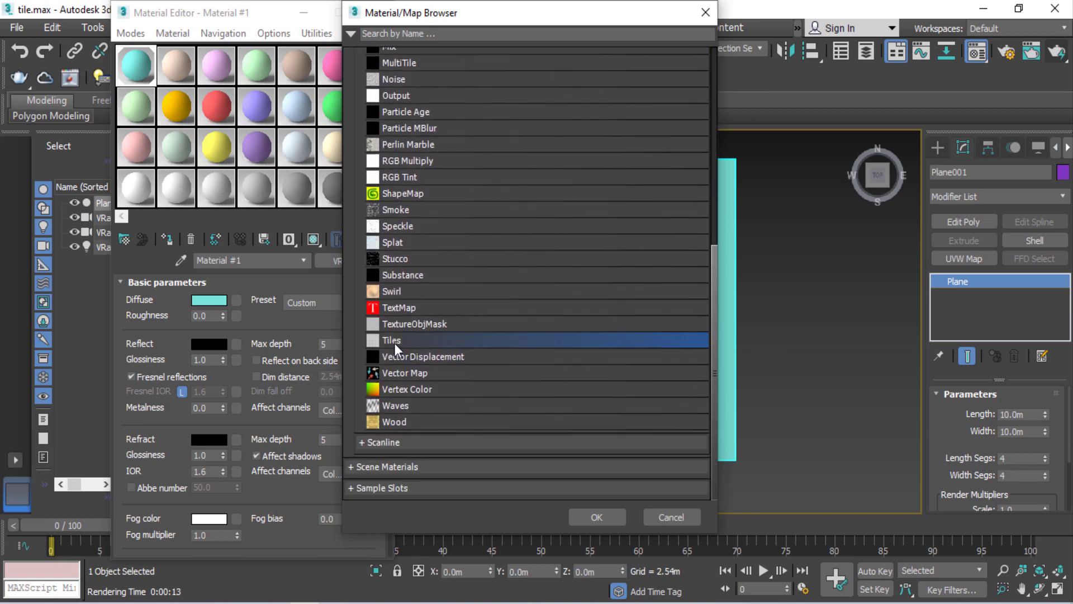
left_click(607, 514)
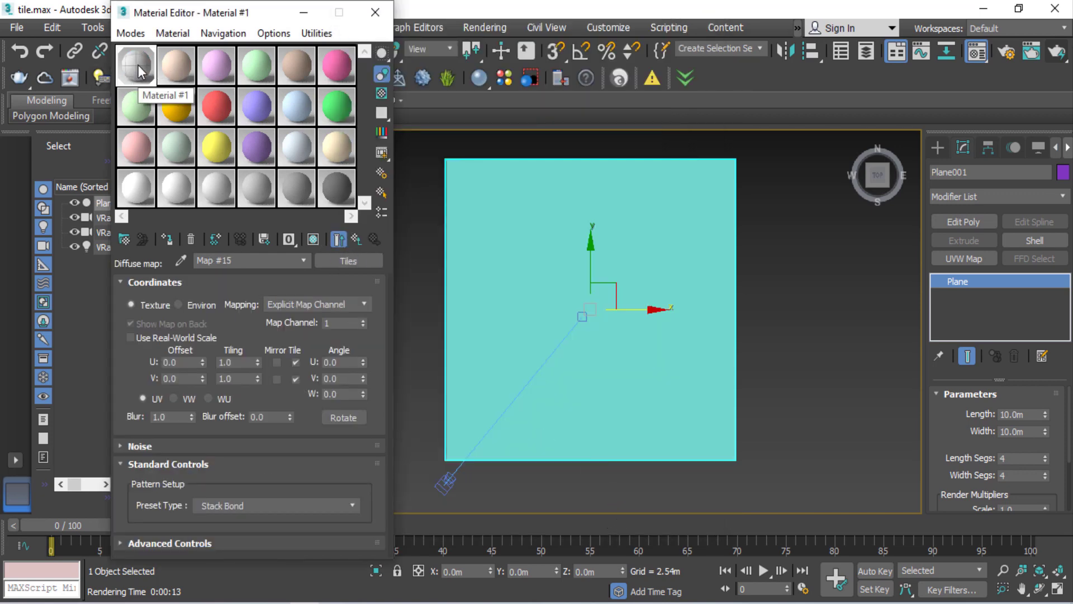
Show the Tiles map in the viewport and set the grout colour to near-black (RGB 8)
left_click(313, 242)
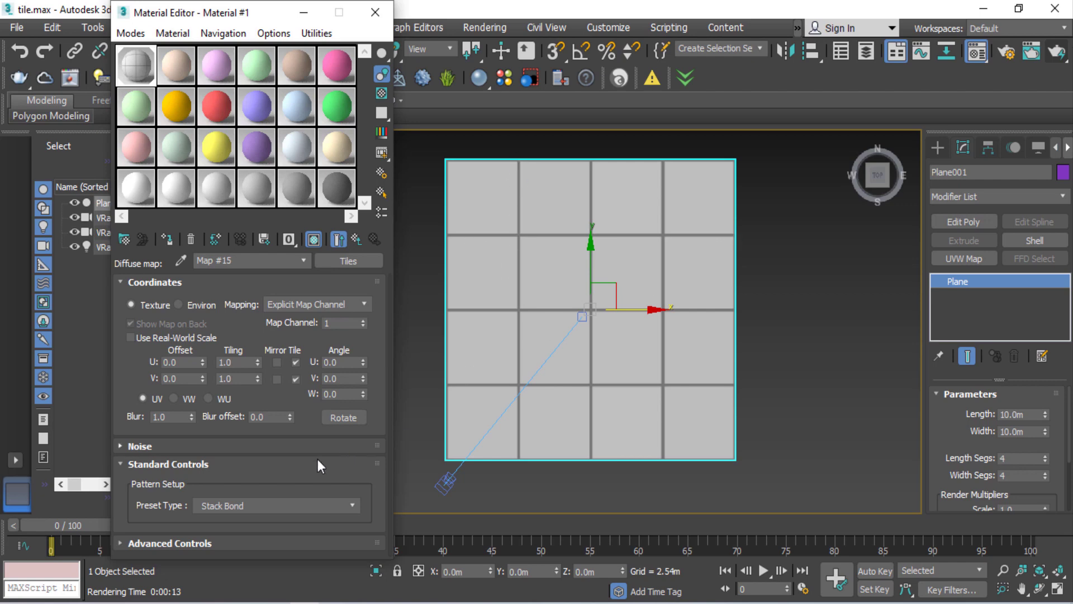
left_click(146, 545)
scroll(143, 477, "up", 3)
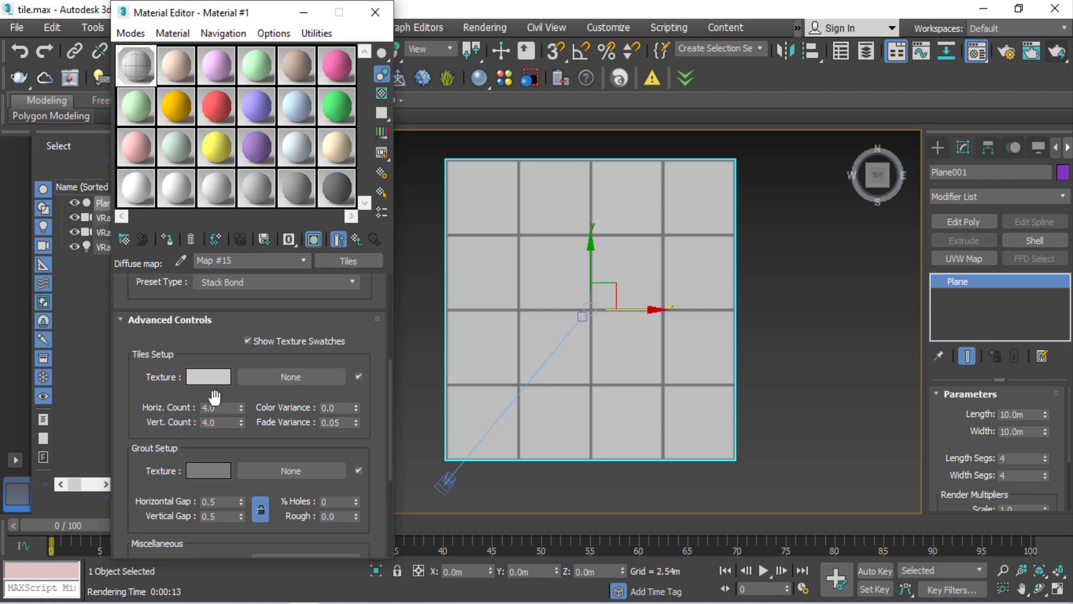
left_click(216, 474)
left_click_drag(102, 128, 103, 194)
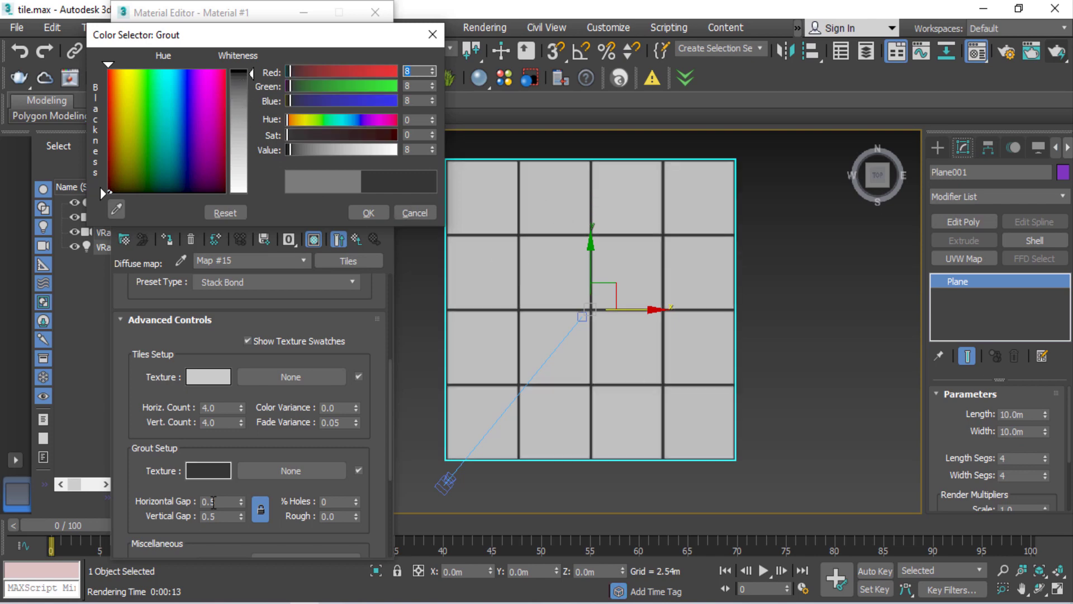
left_click(213, 502)
Set Tiles Setup Horiz. Count and Vert. Count to 7.0 for a 7×7 grid
left_click(236, 407)
type("7")
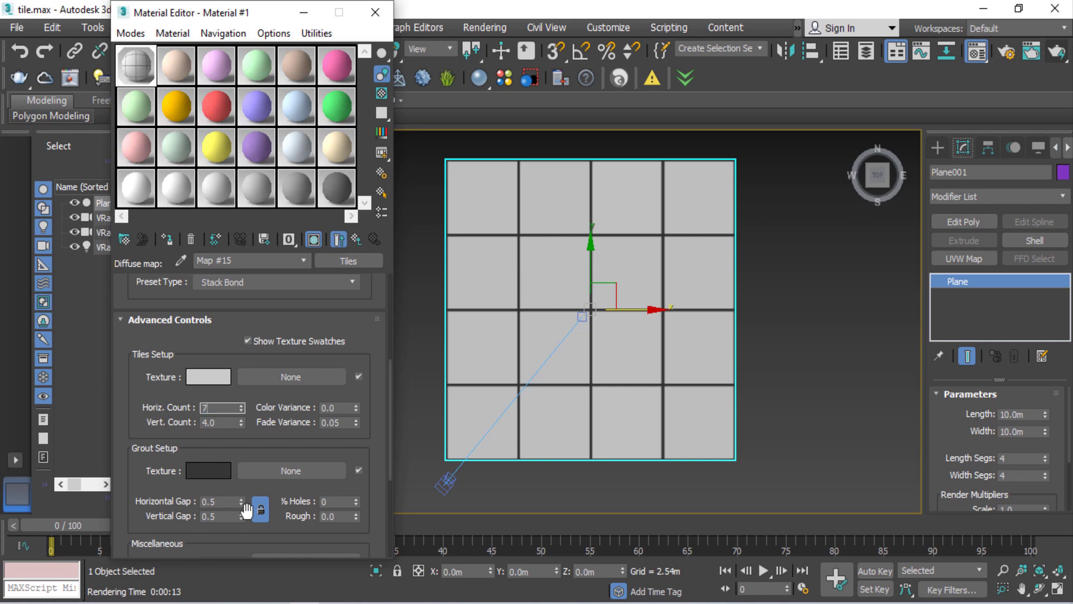
key("Return")
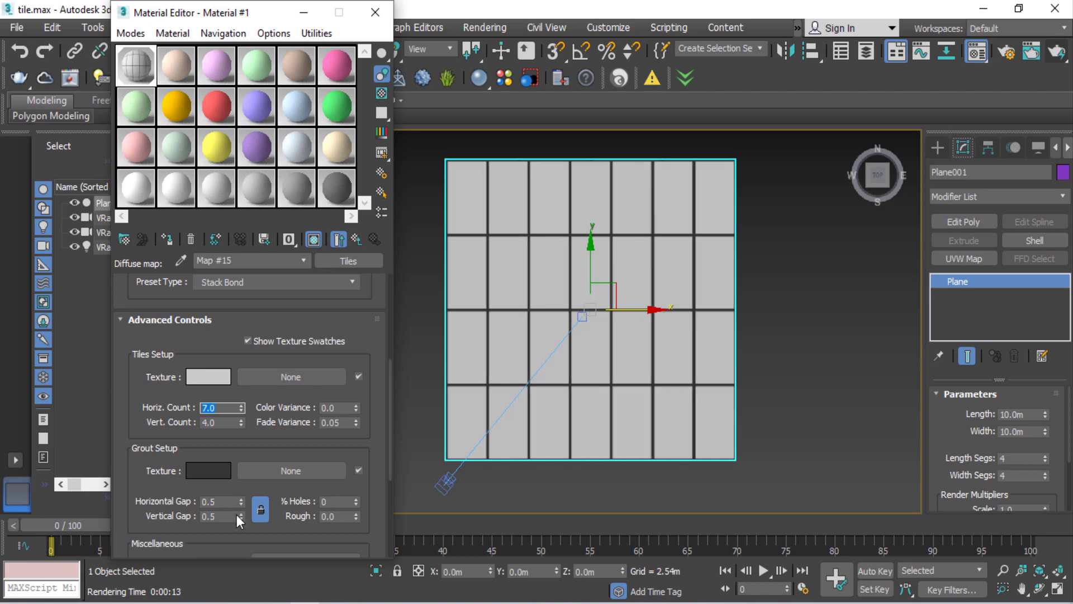
left_click(227, 420)
type("7")
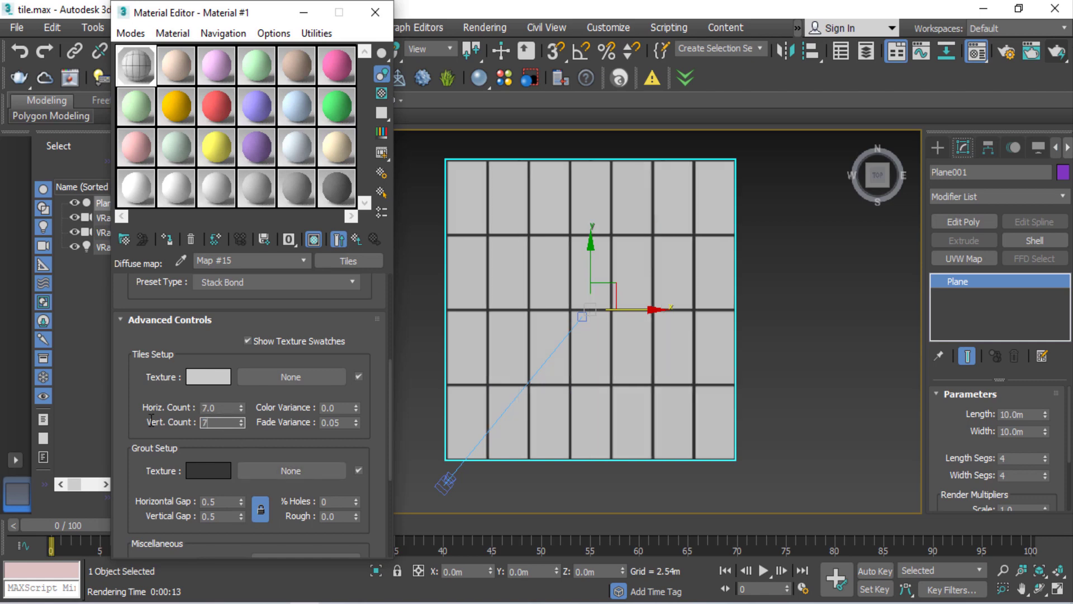
key("Return")
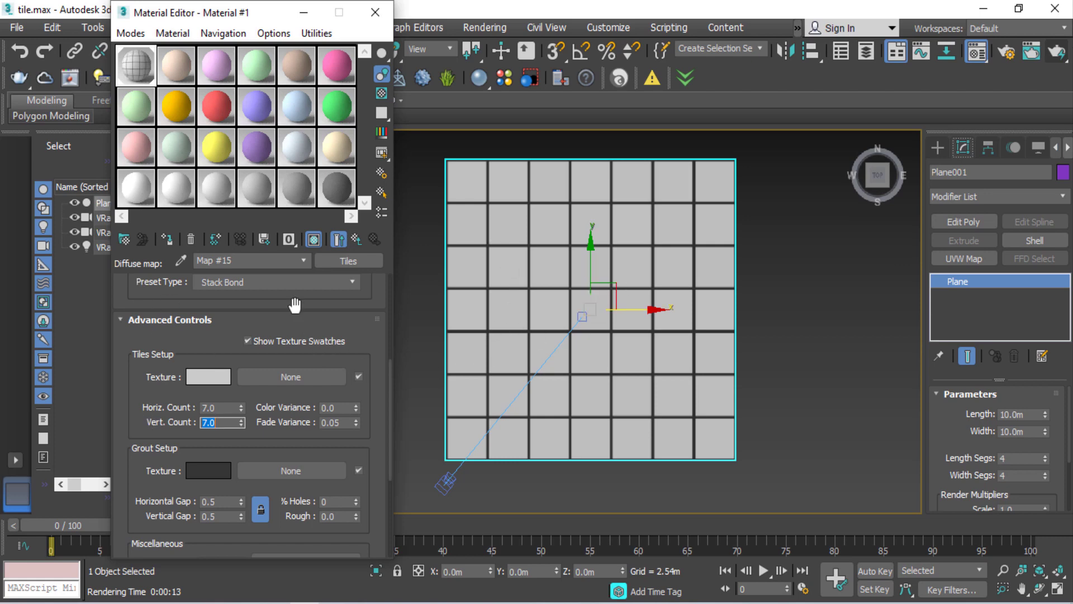
left_click_drag(294, 305, 293, 397)
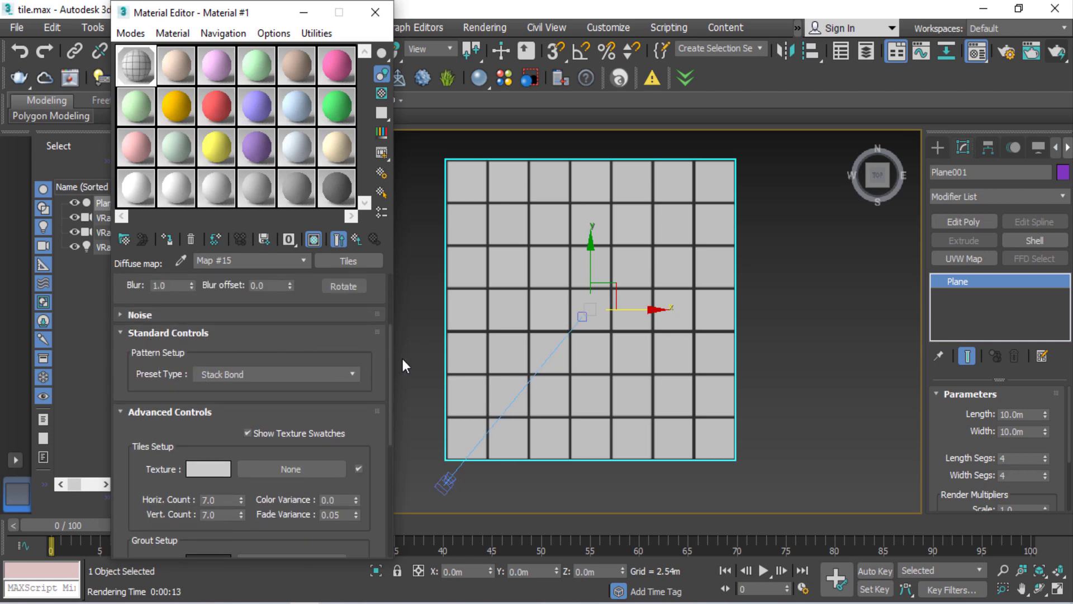
Preview the Running Bond, Common Flemish Bond and English Bond tile presets
left_click(351, 374)
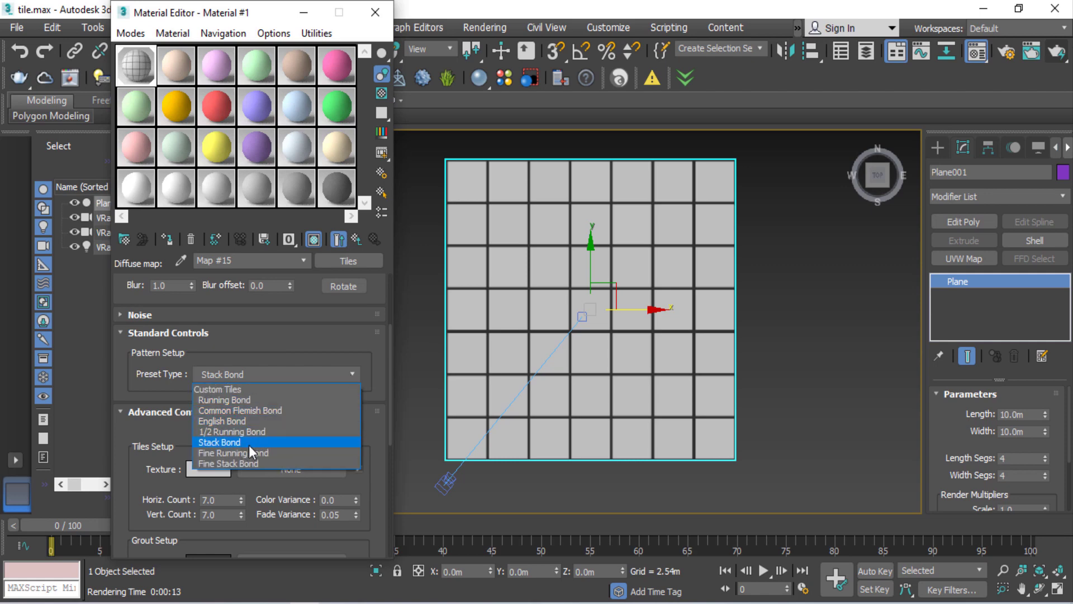
left_click(250, 400)
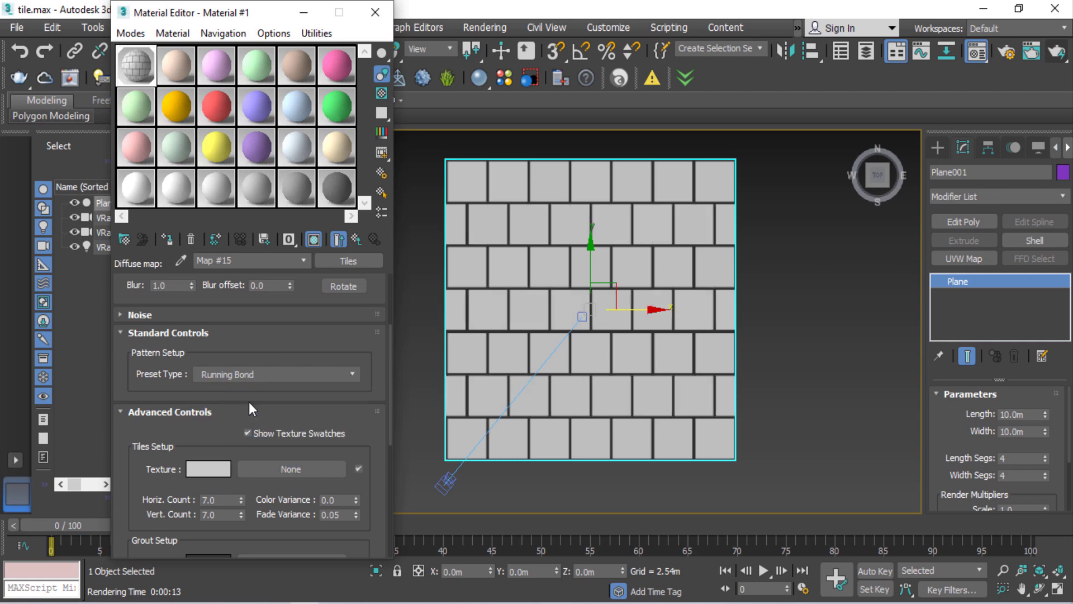
left_click(285, 381)
left_click(273, 410)
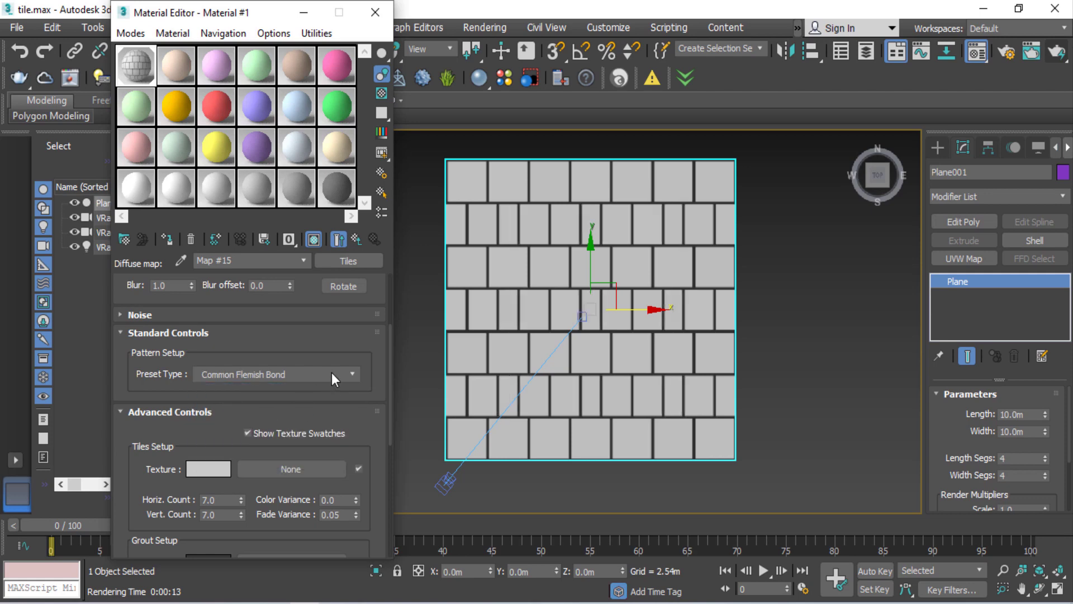
left_click(331, 373)
left_click(283, 421)
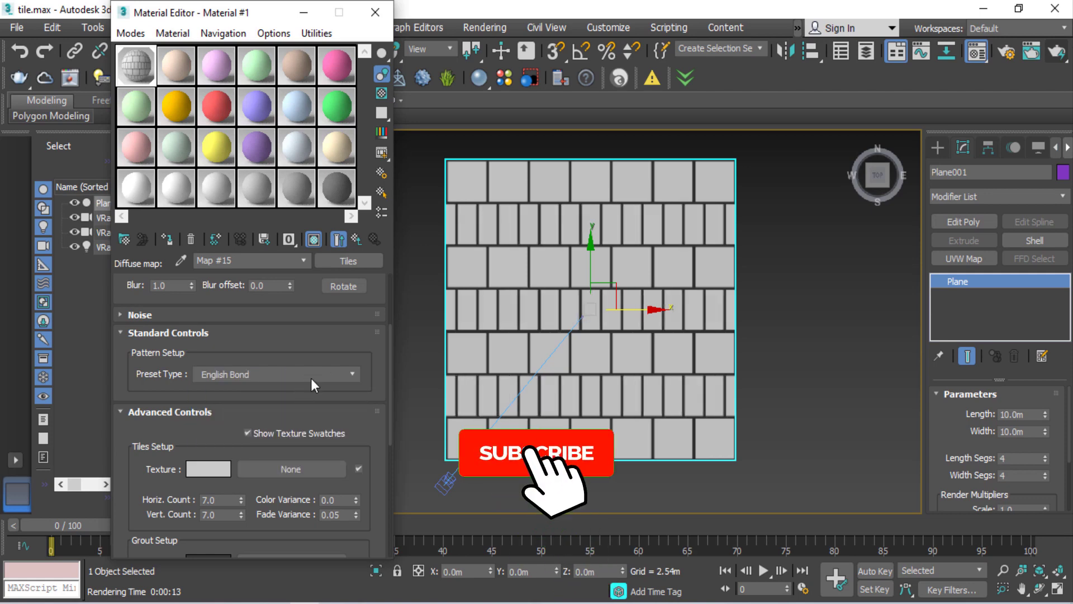
Preview Fine Running Bond, Fine Stack Bond and Custom Tiles, then return to Stack Bond
left_click(311, 378)
left_click(257, 455)
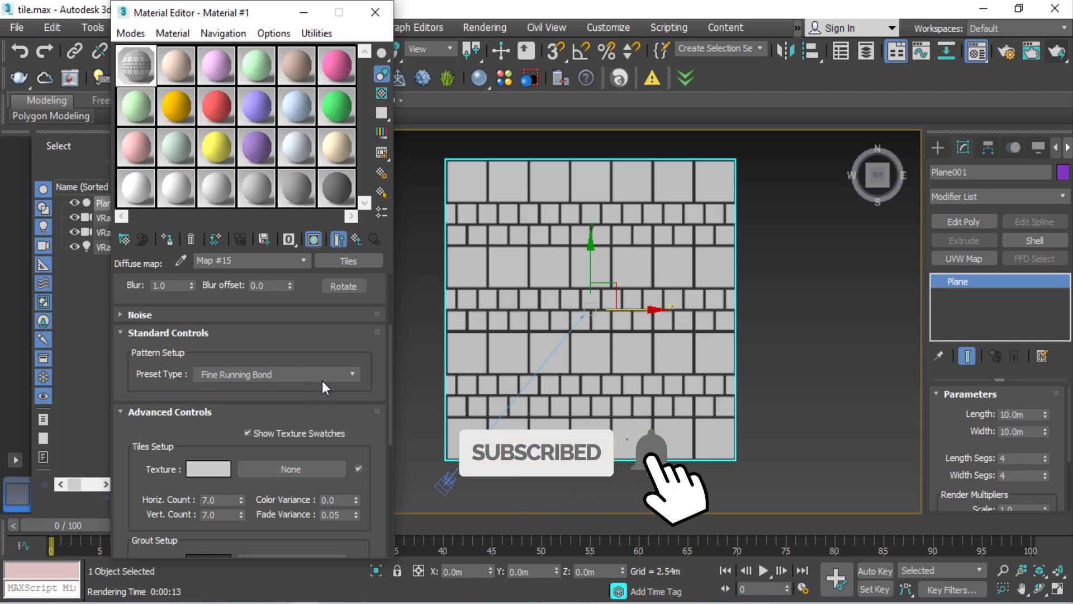
left_click(322, 378)
left_click(280, 461)
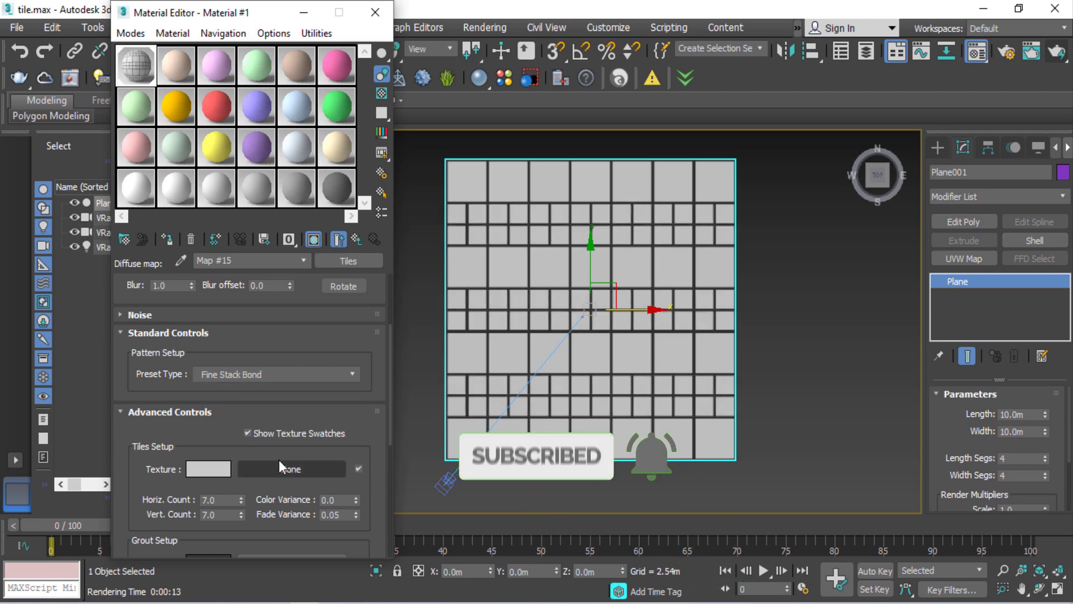
left_click(320, 381)
left_click(233, 390)
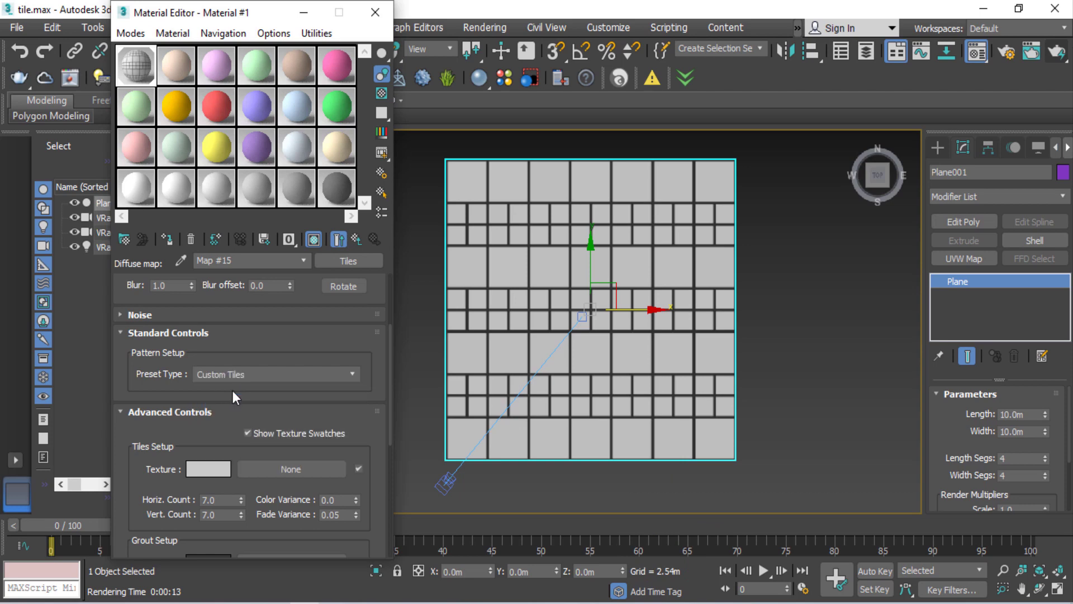
left_click(290, 374)
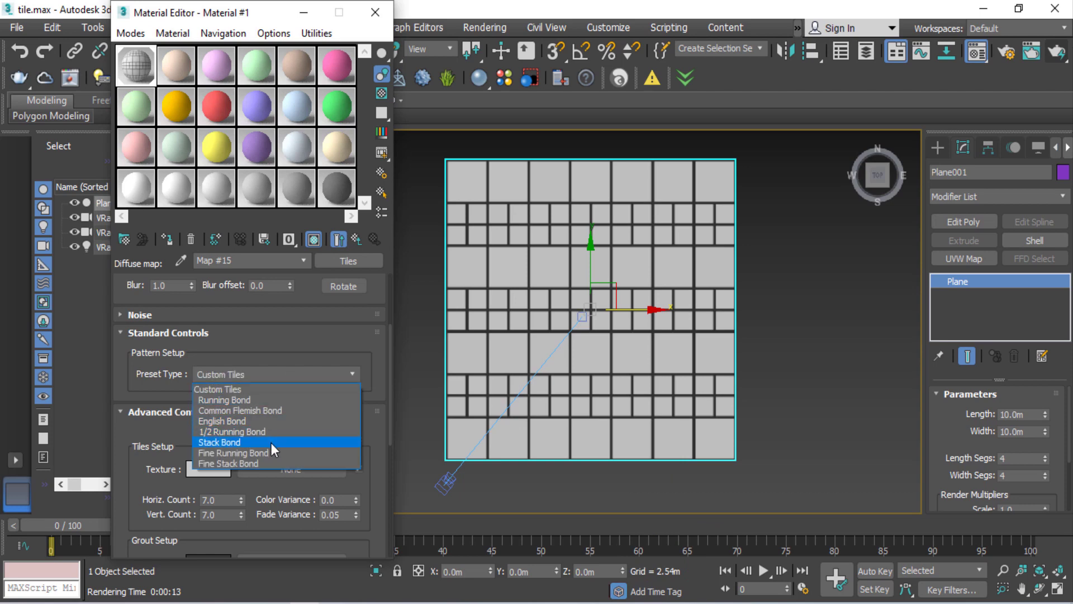
left_click(222, 442)
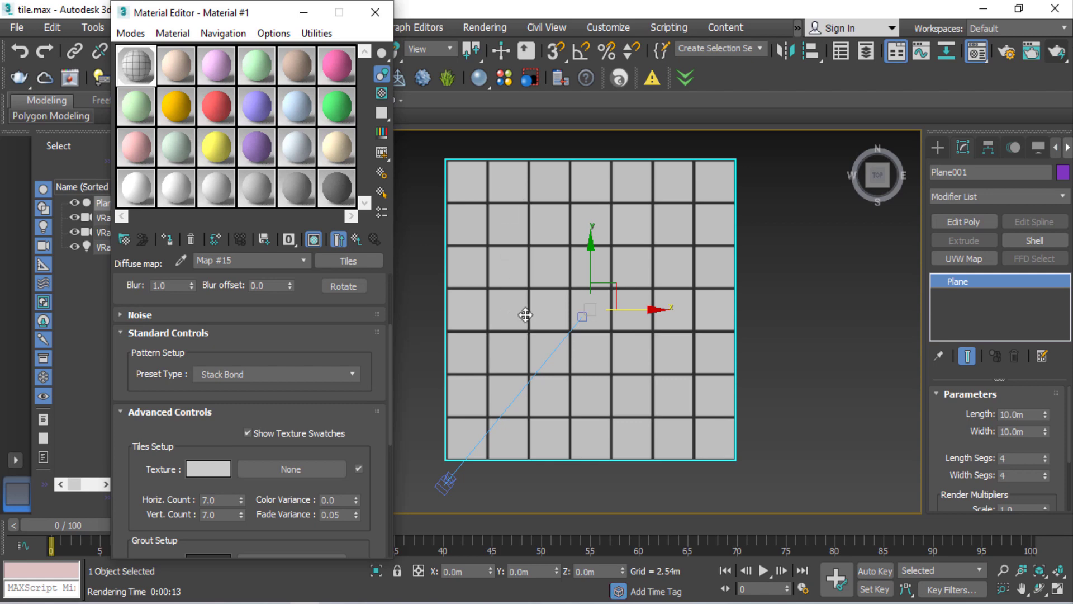
Set the grout Horizontal Gap to 0.05, locked with the Vertical Gap
left_click_drag(362, 423, 363, 275)
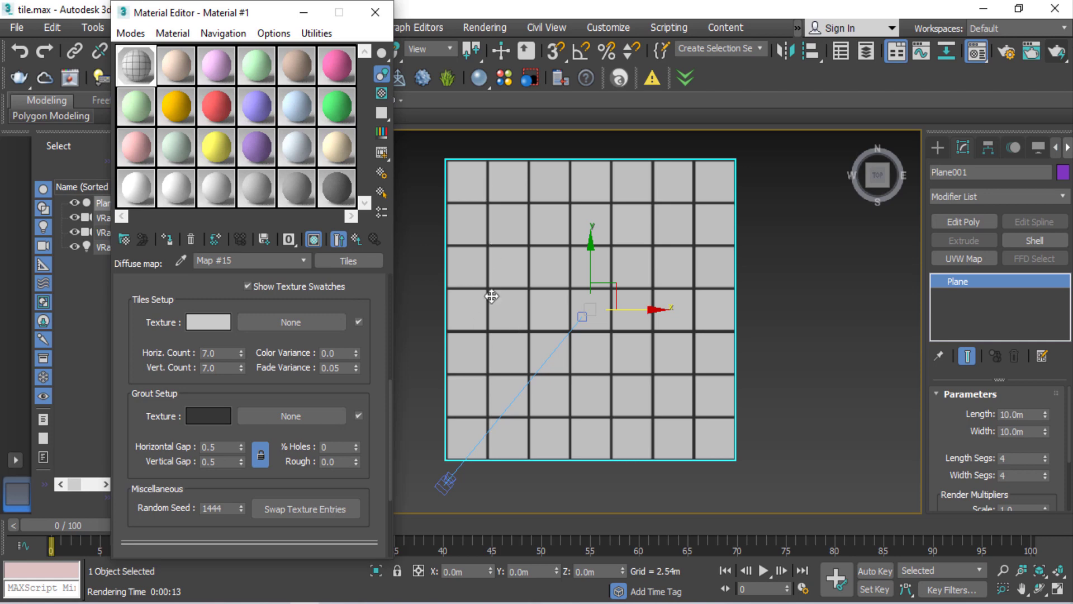
scroll(559, 281, "up", 4)
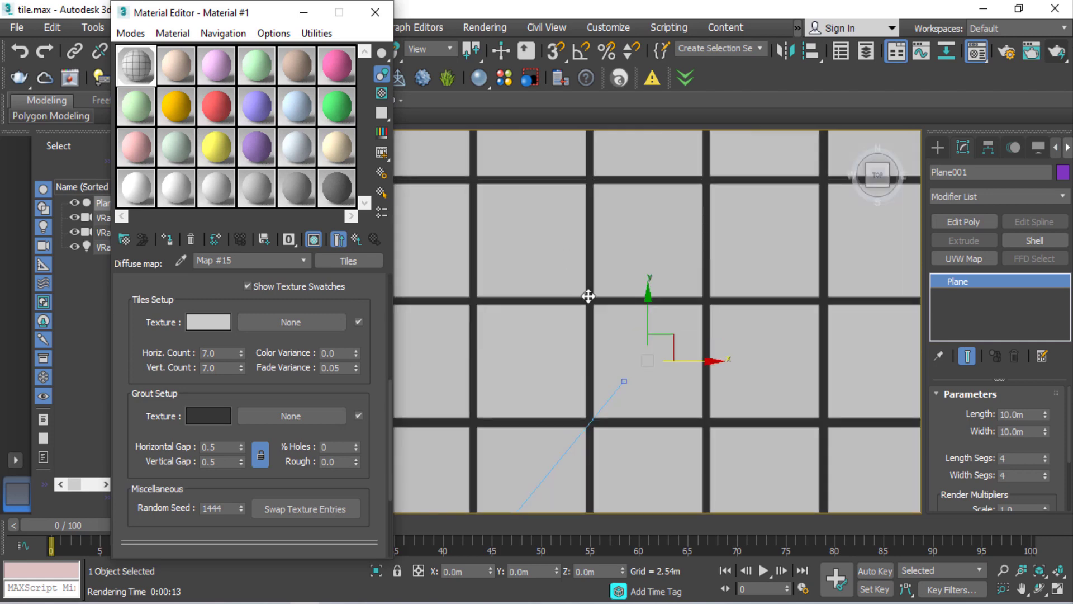
middle_click_drag(524, 284, 747, 364)
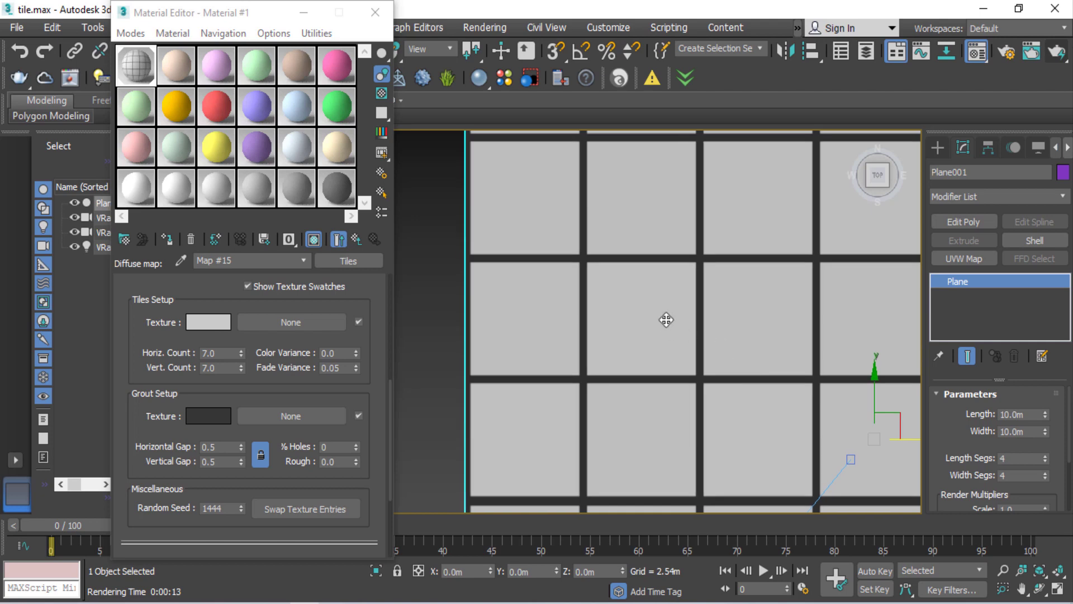
middle_click_drag(666, 319, 565, 331)
scroll(565, 330, "down", 1)
middle_click_drag(639, 312, 582, 288)
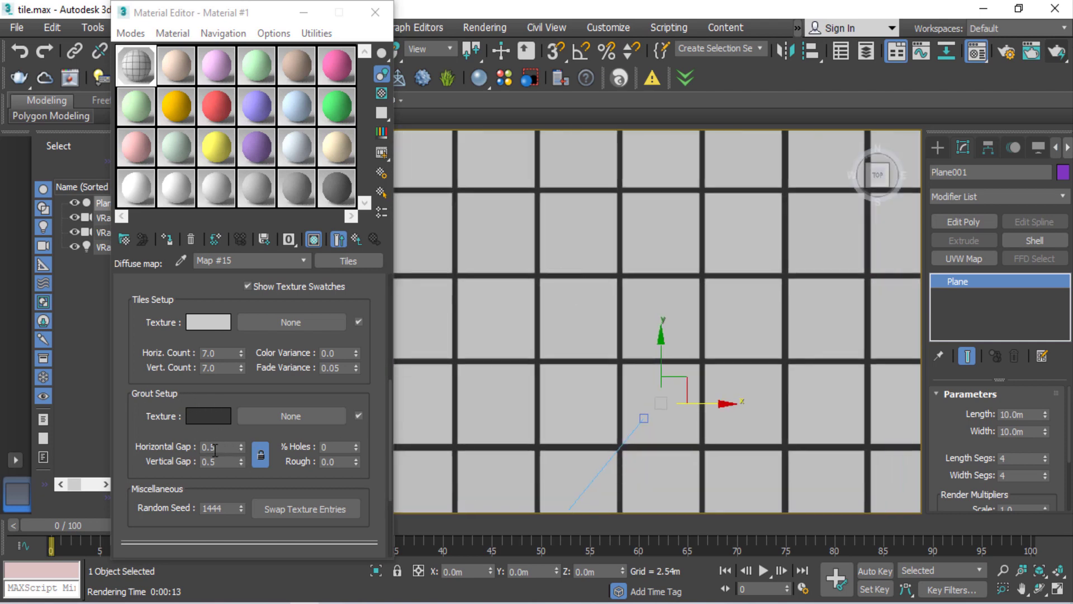
double_click(227, 448)
type("0.05")
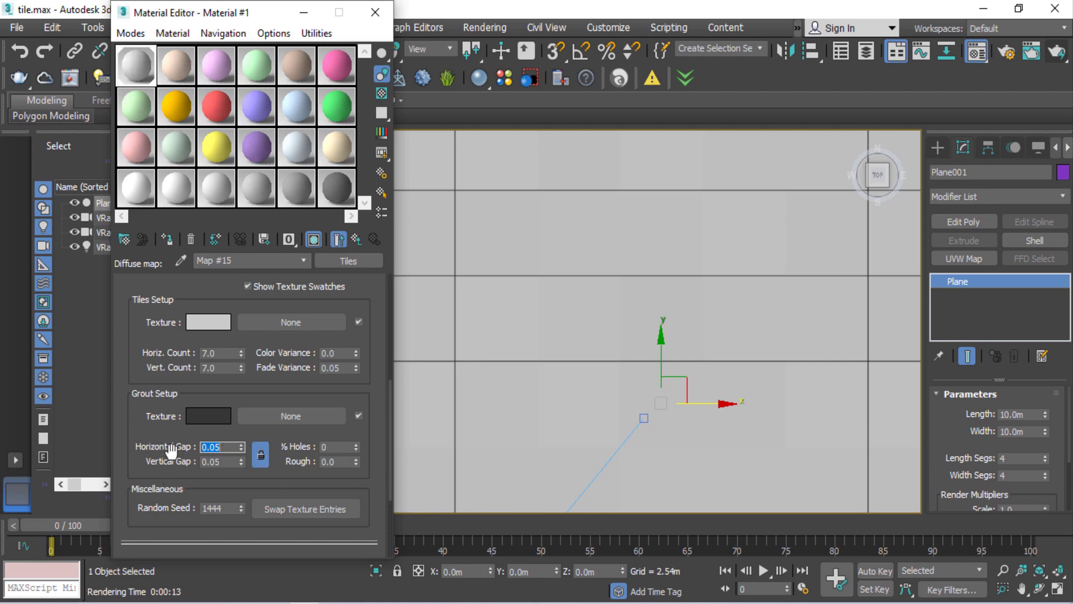
left_click(286, 461)
Minimise the Material Editor to clear the viewports
scroll(287, 462, "down", 2)
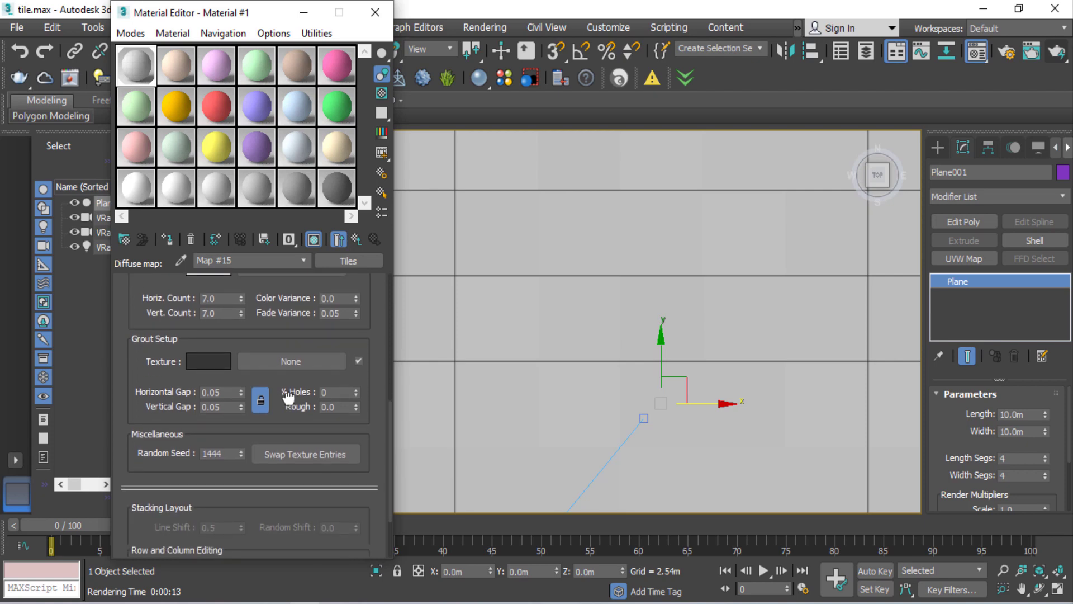
scroll(286, 462, "up", 4)
scroll(161, 386, "up", 1)
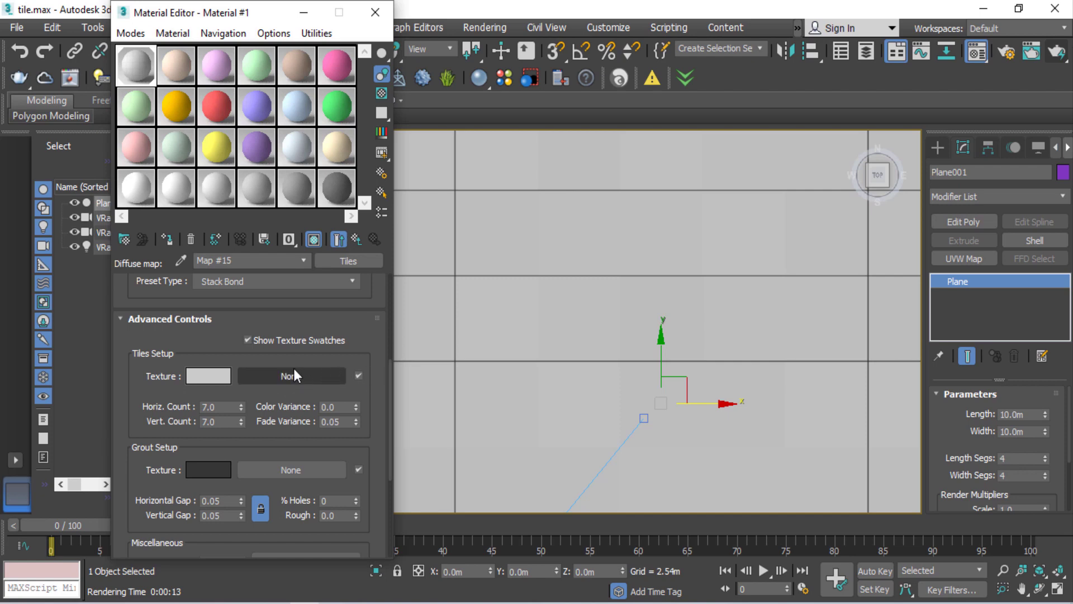
left_click(303, 13)
Switch to VRayCam001, render an 800×600 V-Ray test, inspect it at 100%, then minimise it
key("c")
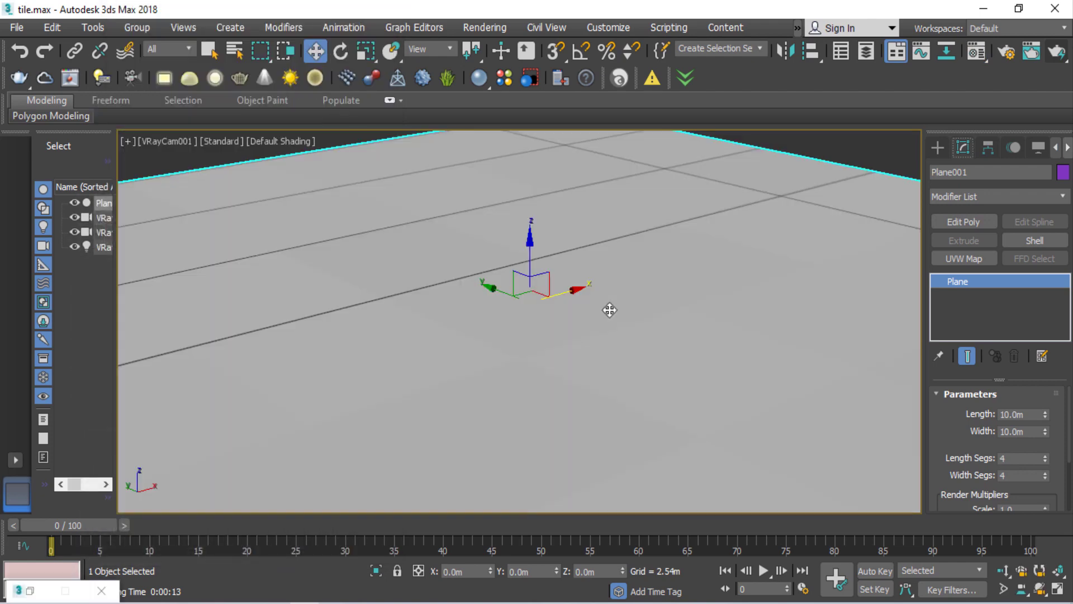
left_click(1062, 51)
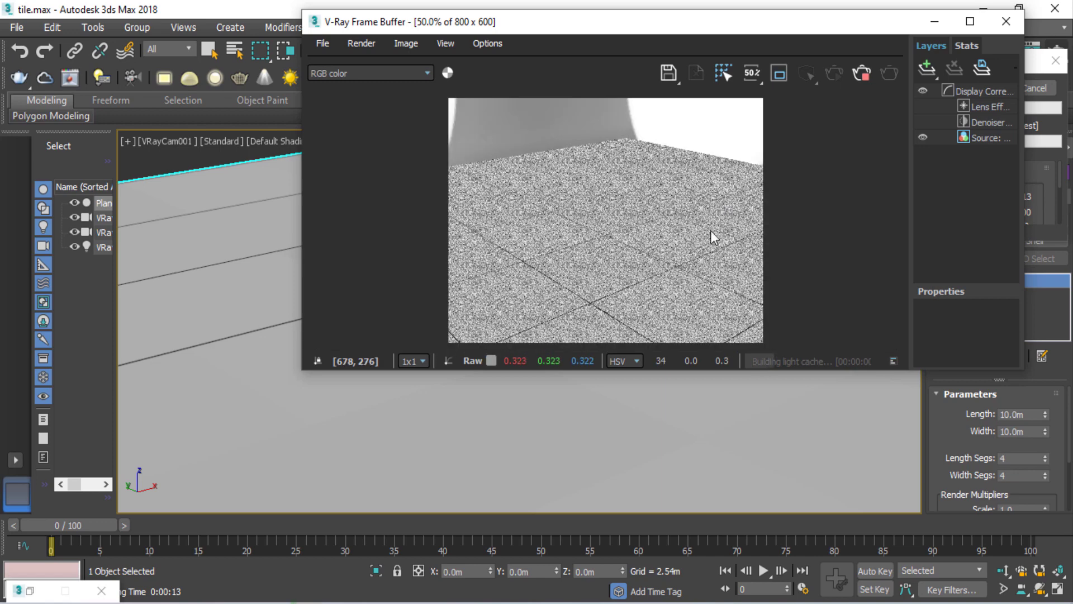
left_click_drag(693, 369, 676, 571)
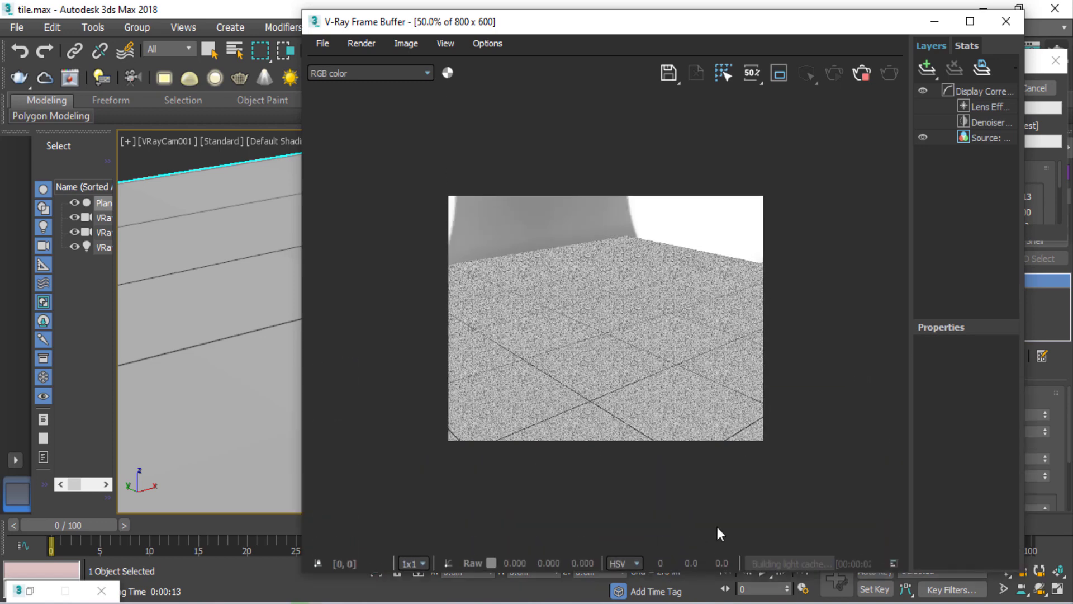
double_click(635, 305)
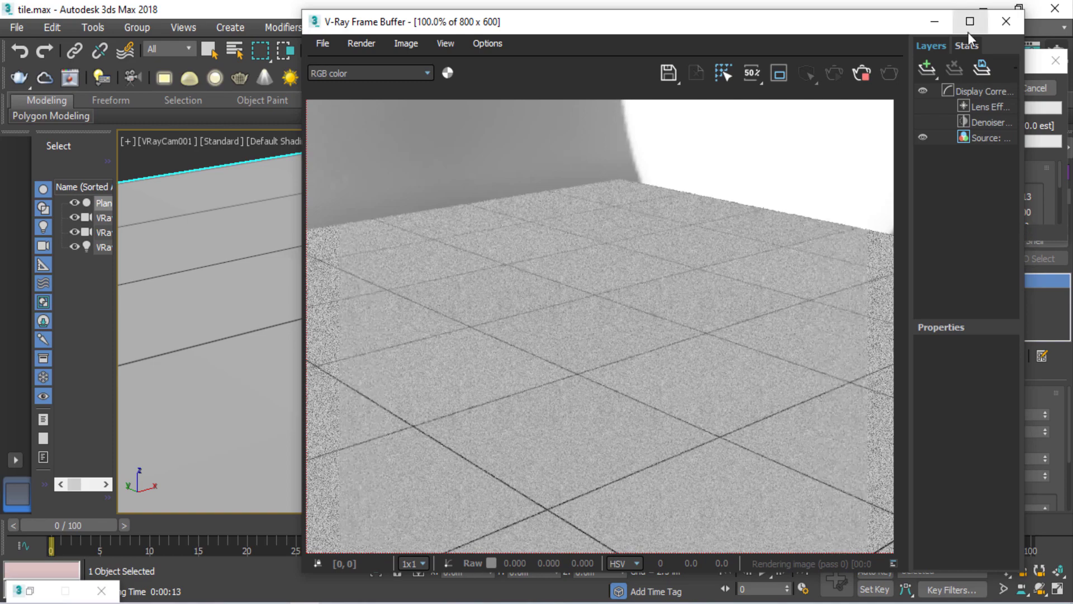
left_click(935, 22)
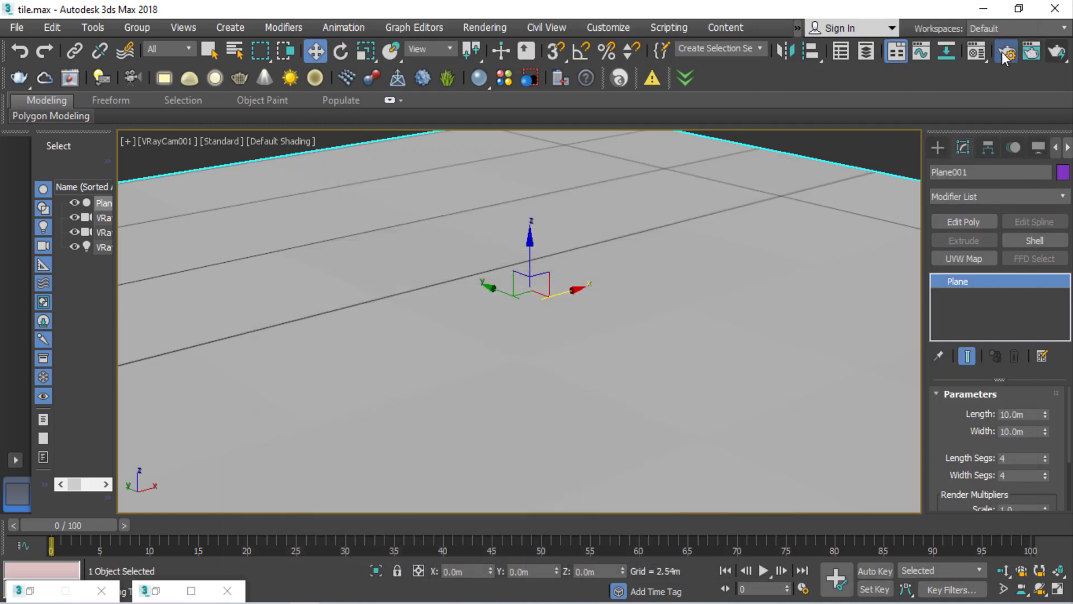
Set the output width to 2000 (height 1500) in Render Setup and render the floor
key("F10")
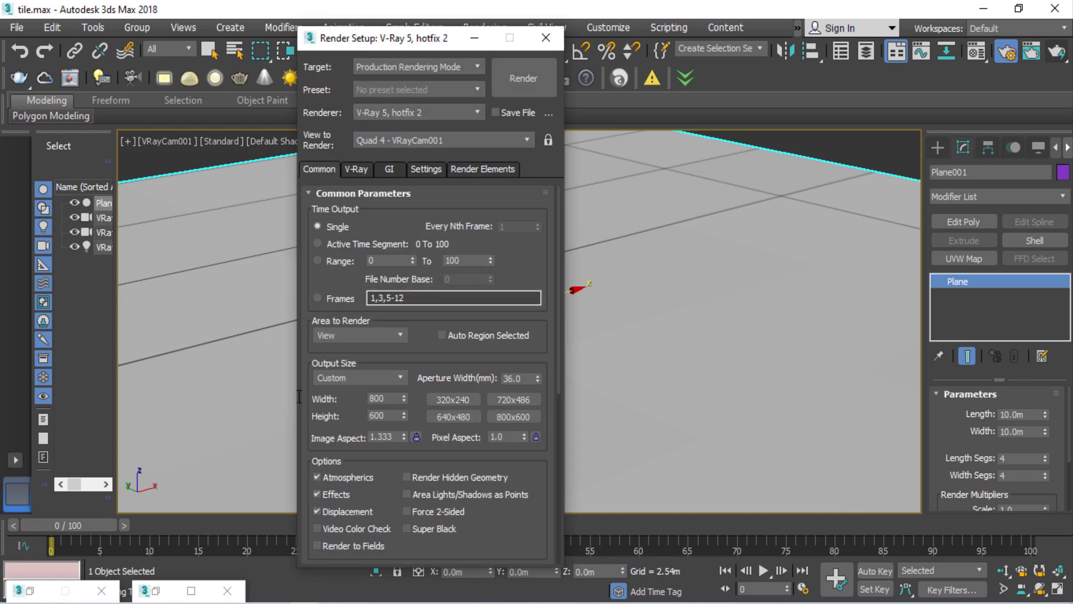
left_click(394, 399)
type("0")
key("Tab")
key("shift+q")
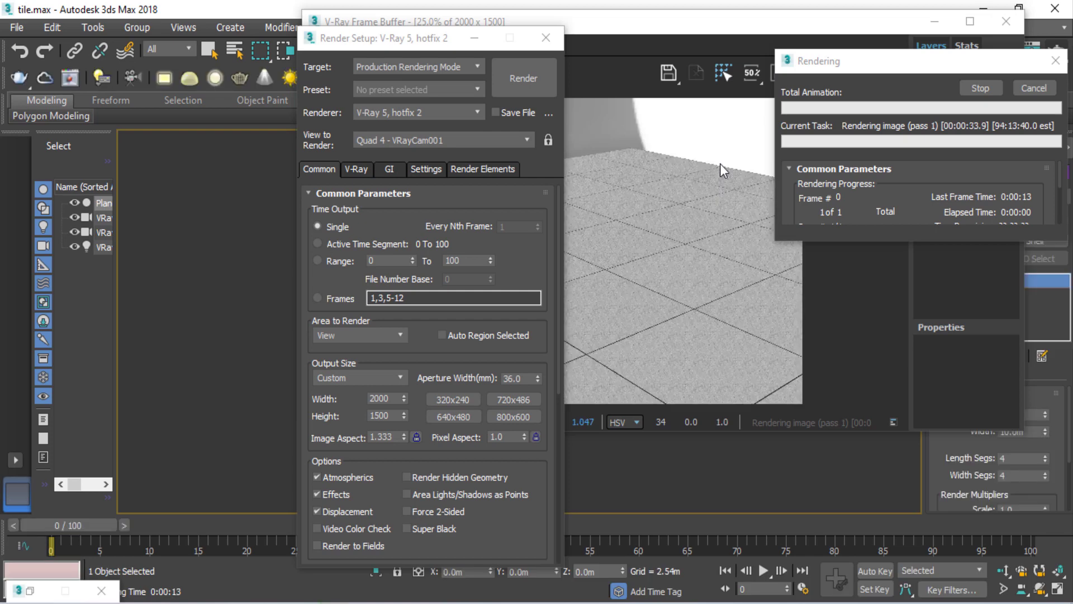
left_click(981, 89)
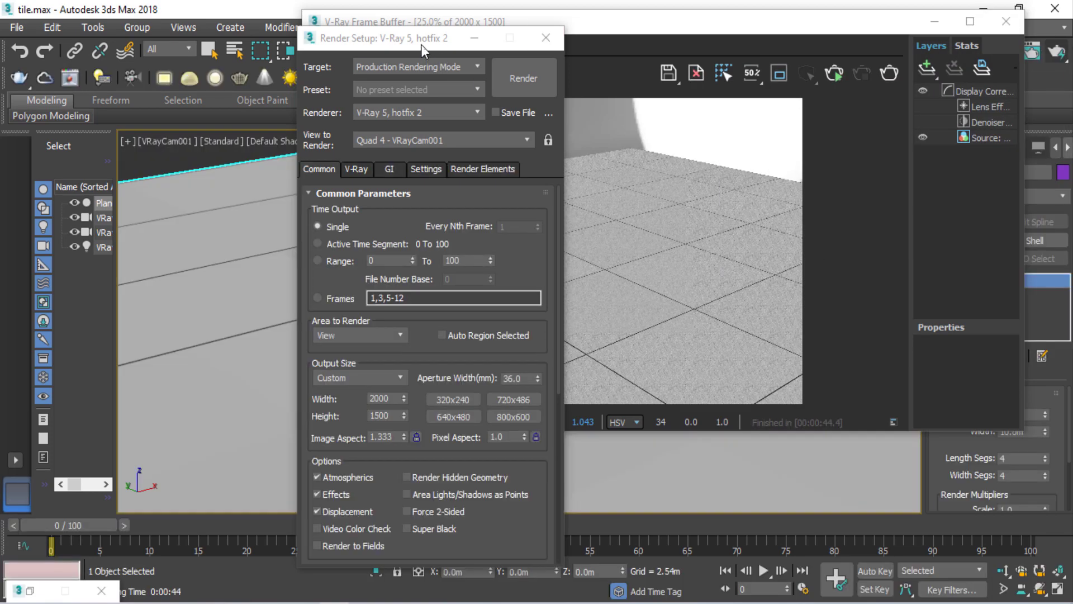
mouse_move(421, 44)
left_mouse_down()
mouse_move(128, 75)
mouse_move(196, 17)
left_mouse_up()
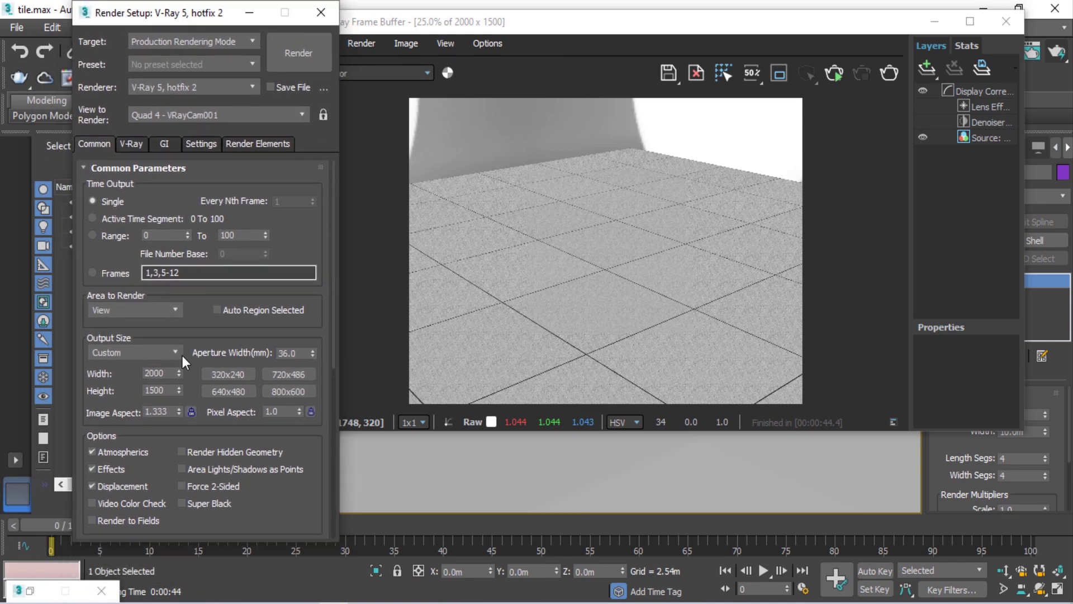
Choose the HDTV (video) 1920 × 1080 output preset and re-render the floor
left_click(182, 354)
left_click(147, 350)
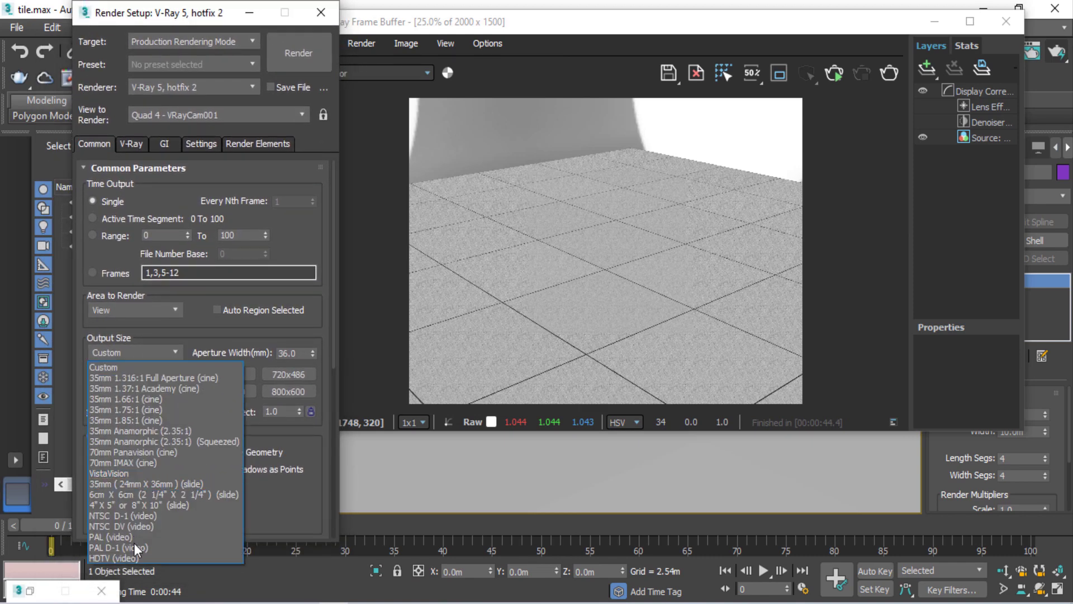
left_click(126, 556)
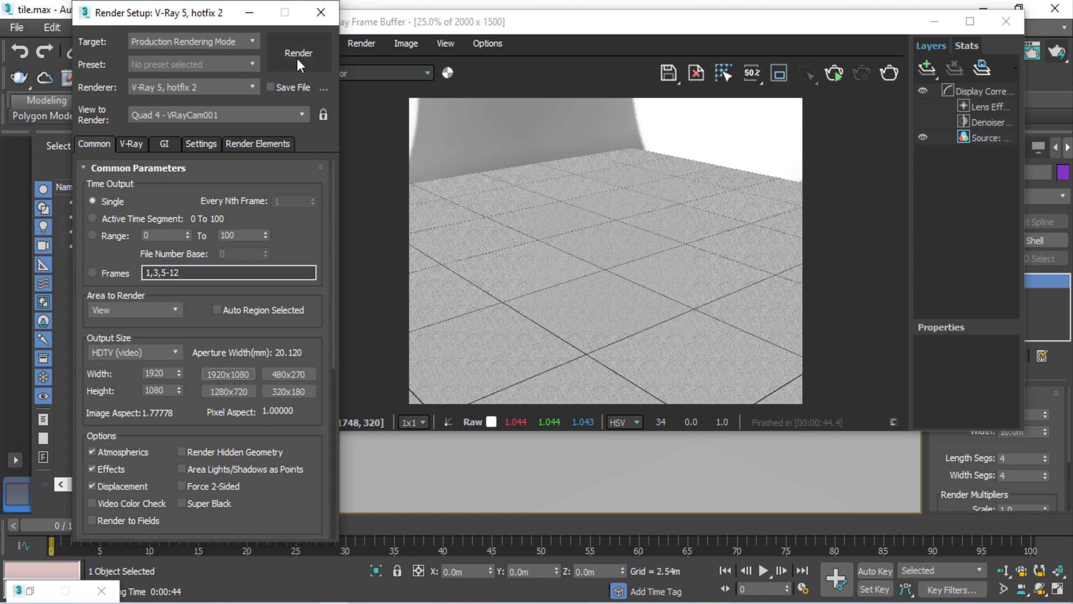
left_click(841, 76)
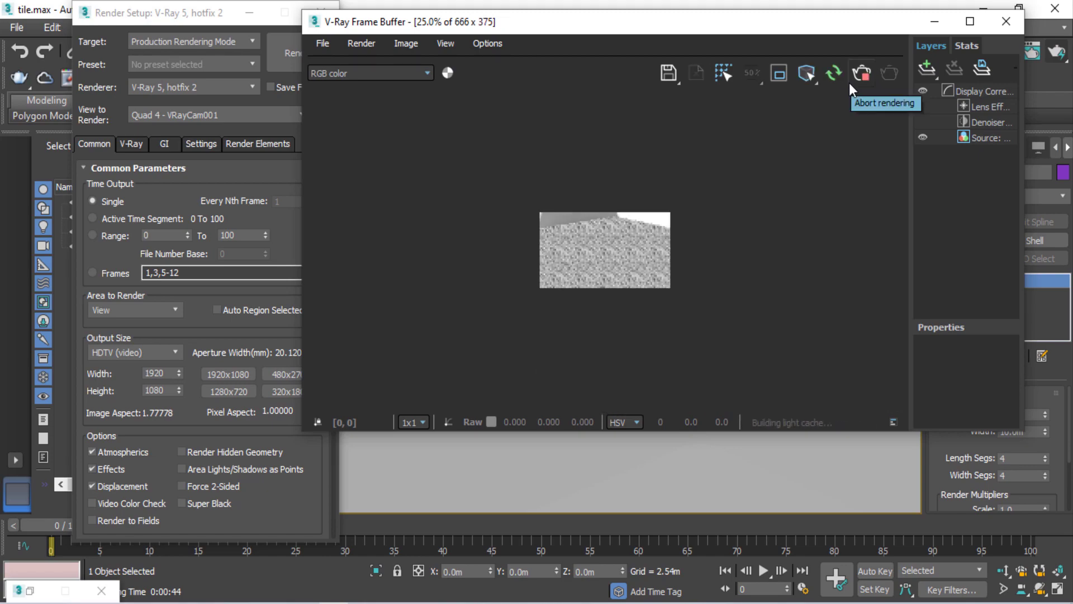
scroll(636, 287, "up", 2)
Minimise Render Setup, enlarge the V-Ray Frame Buffer, and restore the Material Editor on the left
left_click(229, 19)
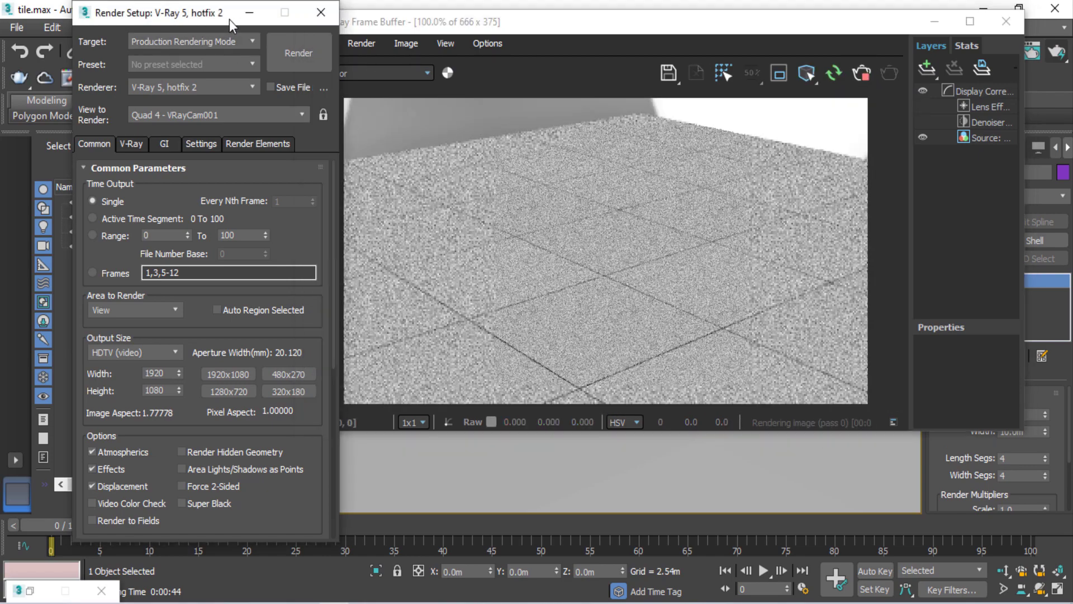
left_click(261, 13)
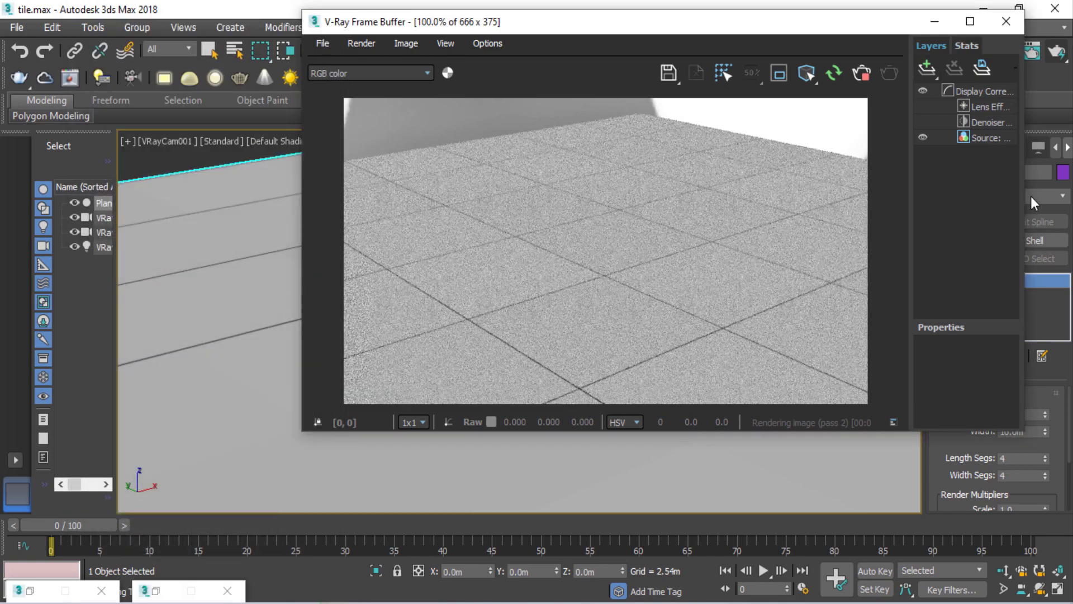
left_click_drag(1027, 192, 1065, 192)
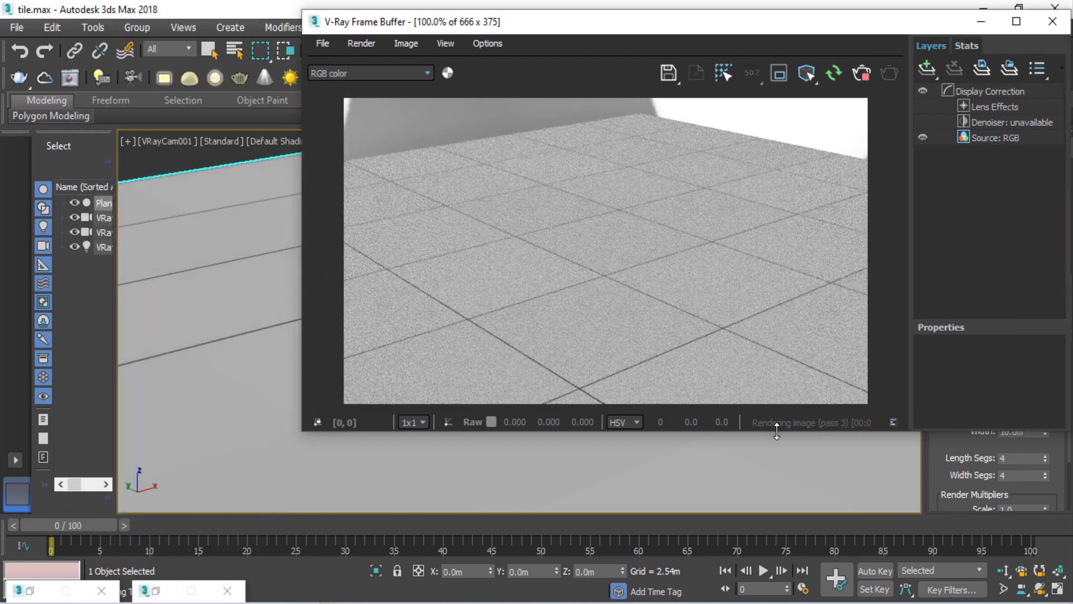
left_click_drag(783, 435, 782, 582)
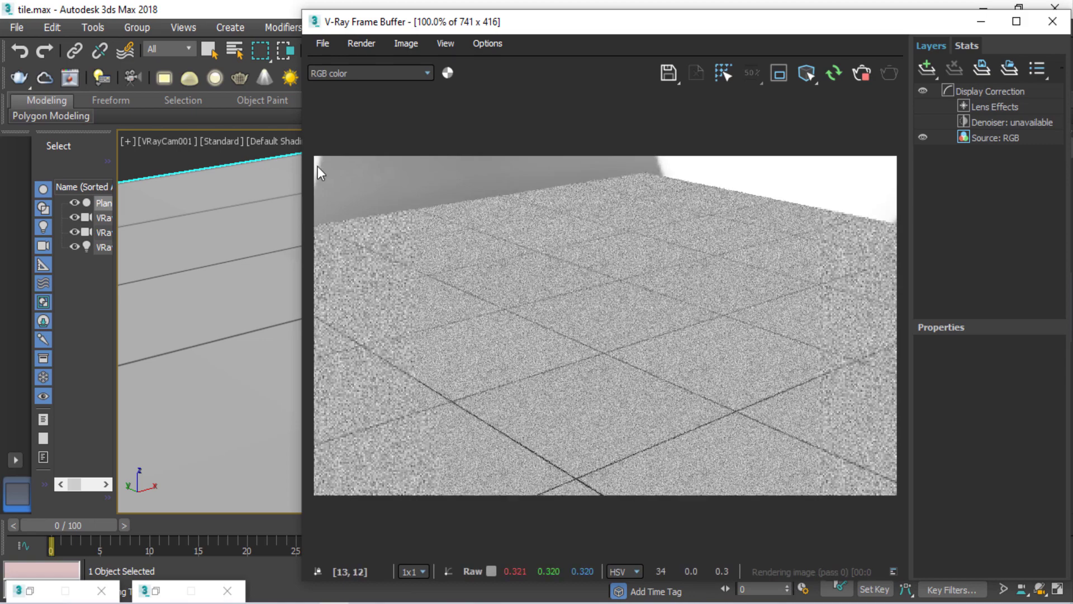
left_click(59, 595)
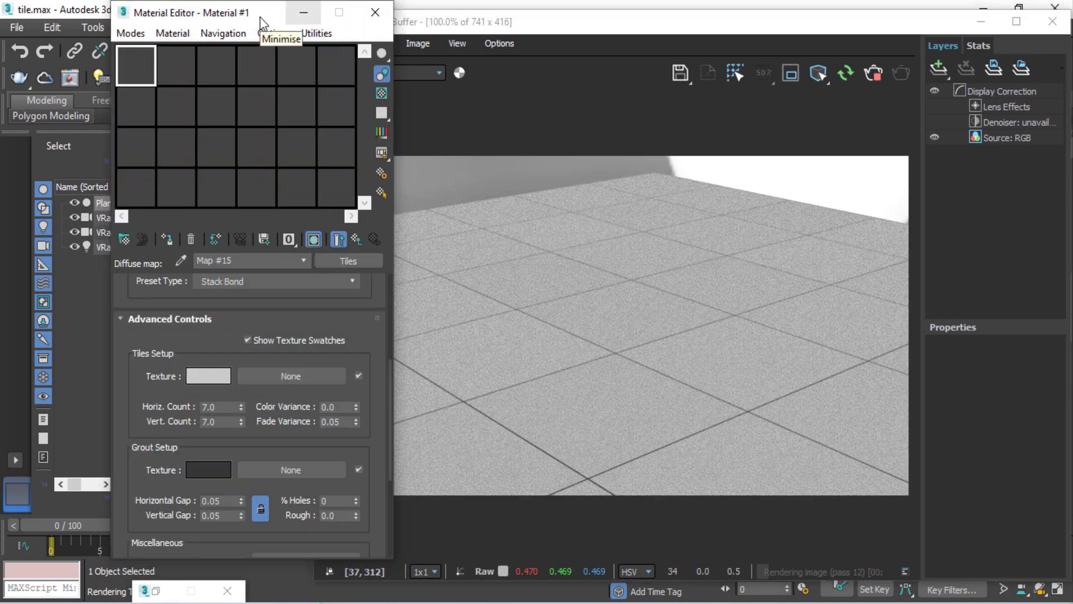
left_click_drag(270, 17, 184, 17)
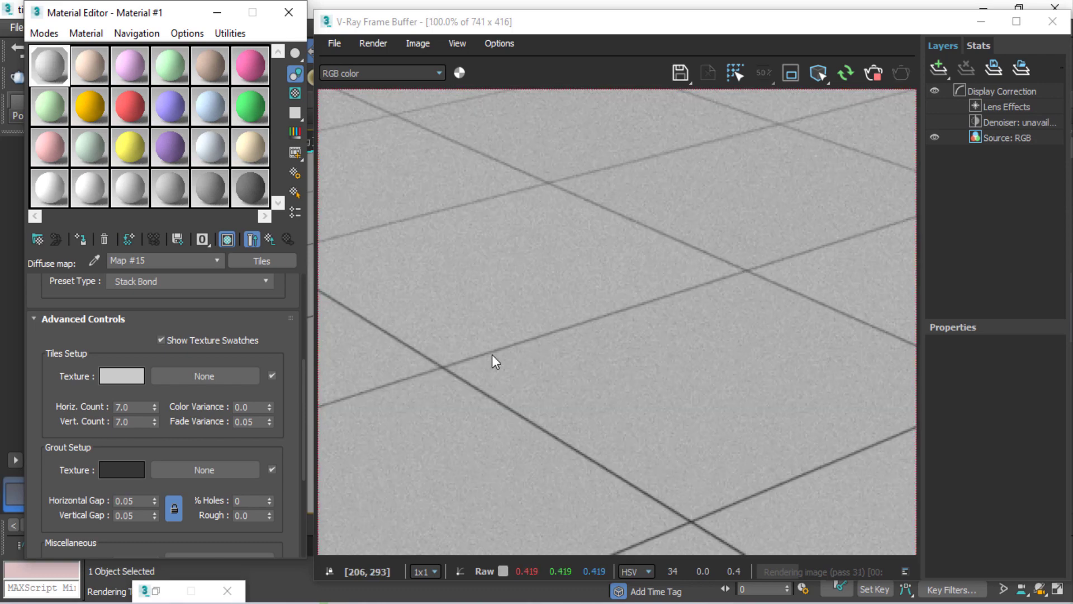
Zoom into the V-Ray Frame Buffer to inspect the thin dark grout lines, then zoom back to 100%
scroll(654, 407, "up", 2)
scroll(599, 228, "down", 2)
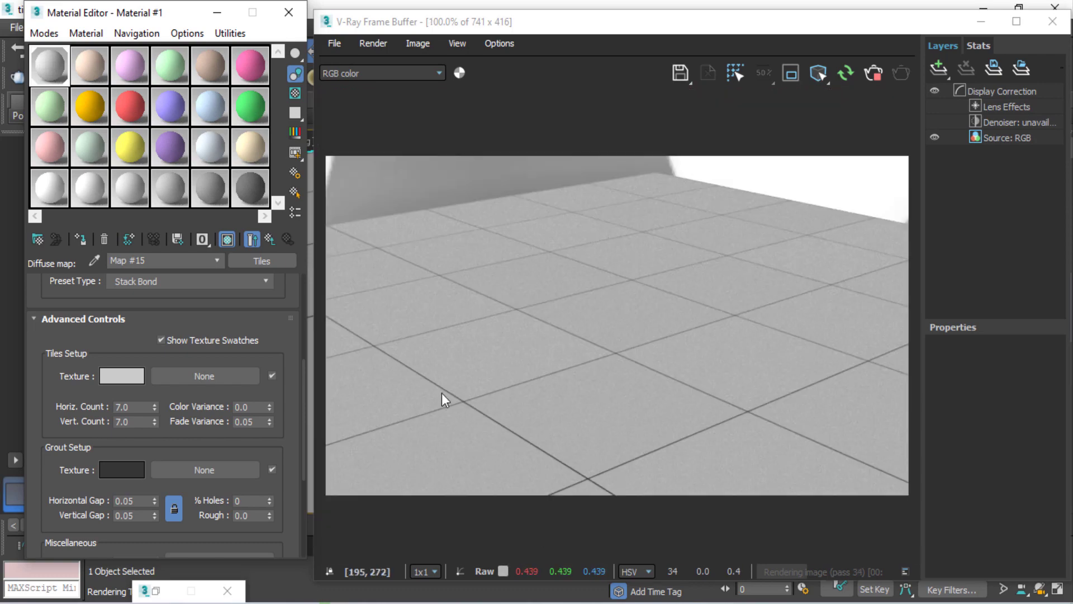
scroll(448, 405, "up", 4)
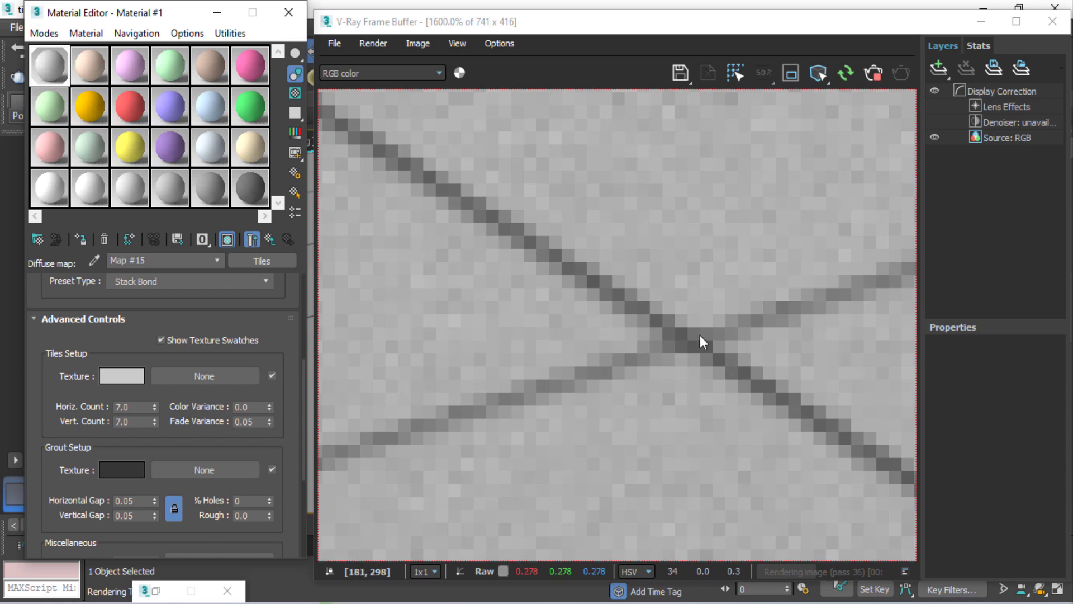
scroll(557, 298, "down", 3)
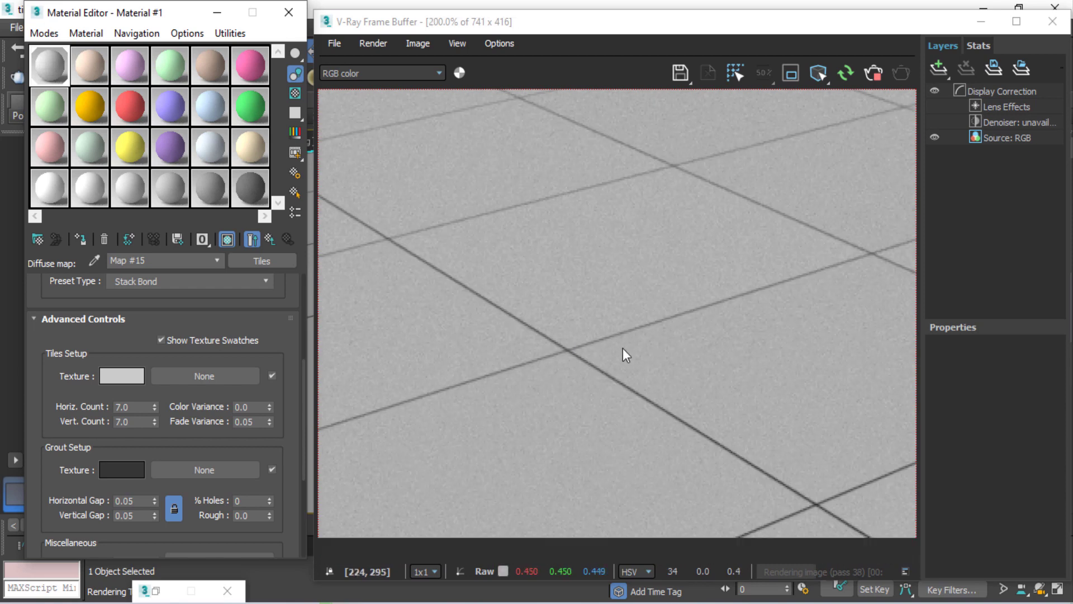
scroll(623, 348, "down", 1)
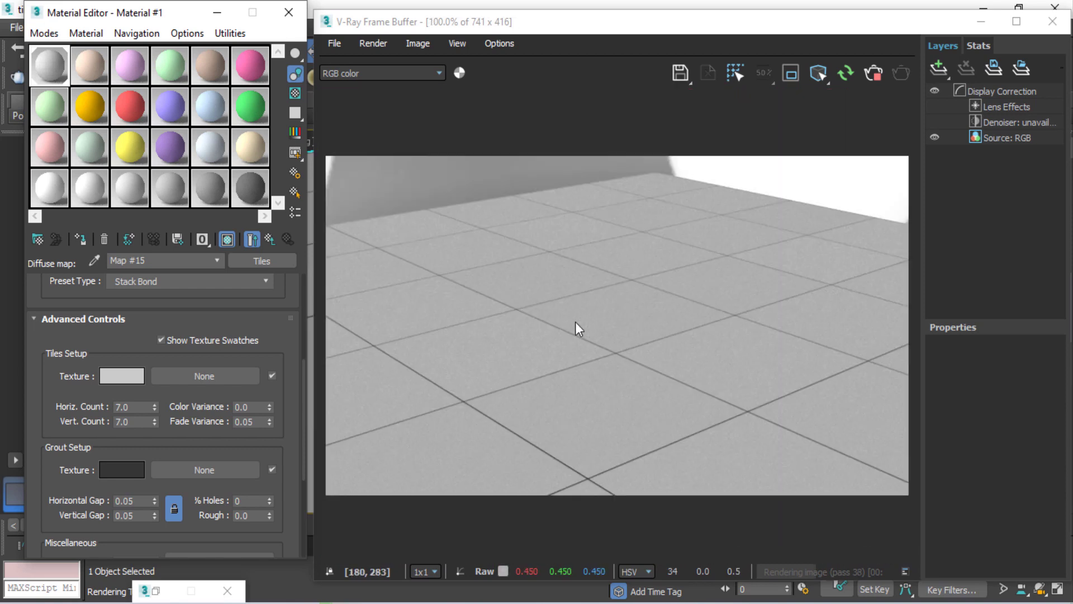
Back in the floor material's Maps rollout, drag Diffuse Map #15 (Tiles) onto the Bump slot
left_click(270, 240)
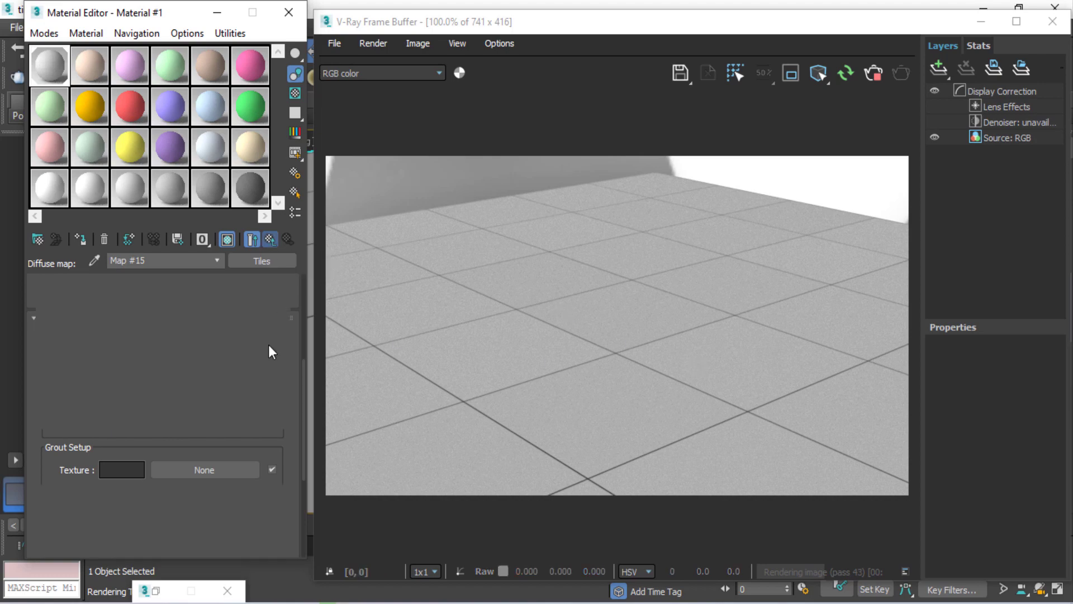
scroll(186, 426, "down", 5)
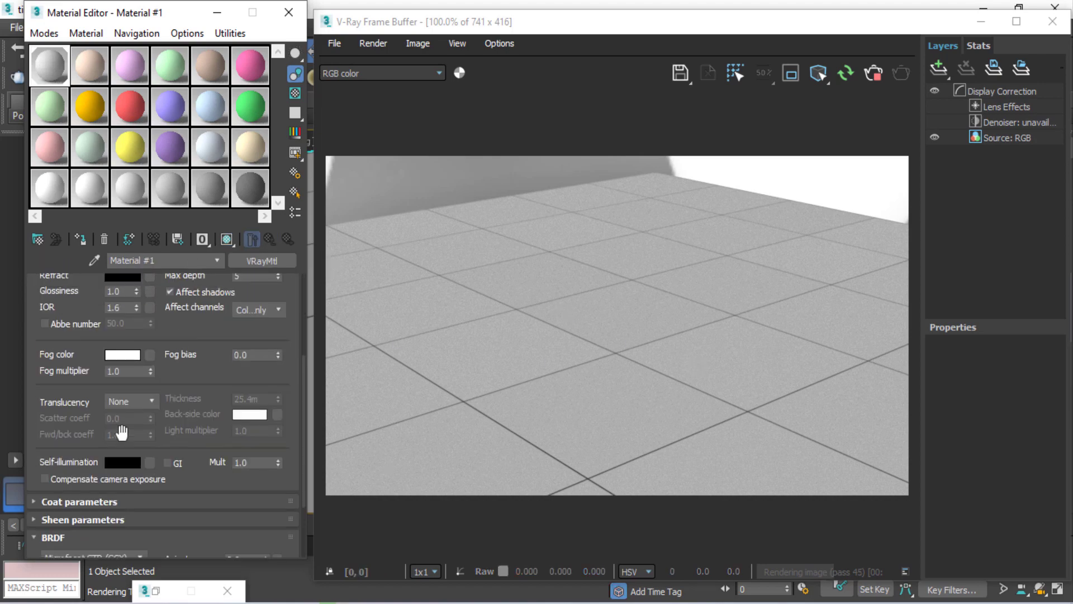
scroll(90, 358, "down", 1)
scroll(61, 528, "down", 5)
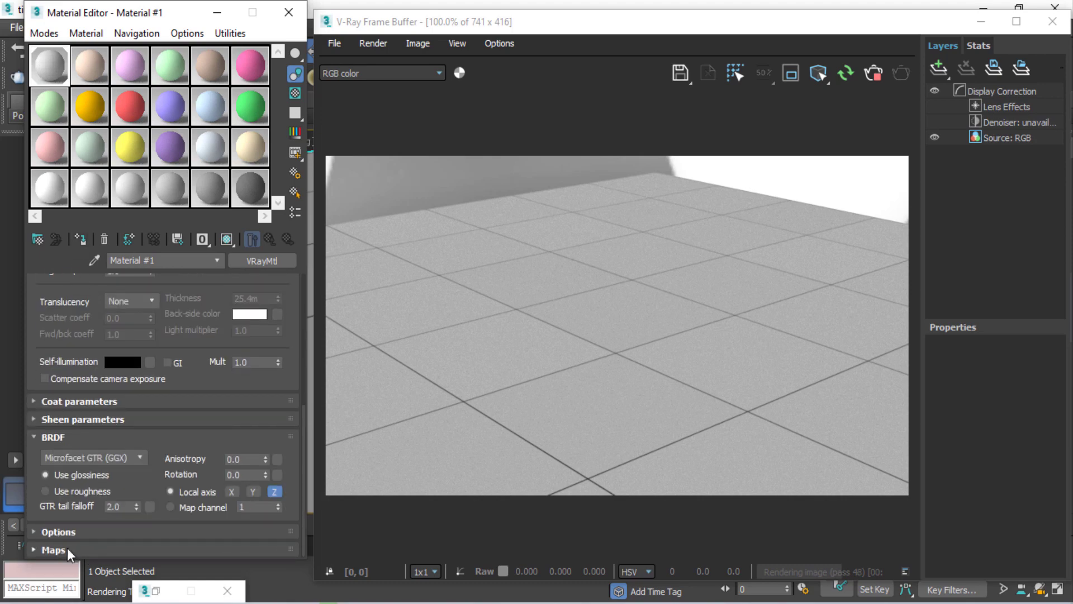
left_click(54, 550)
scroll(62, 391, "down", 5)
scroll(61, 392, "up", 2)
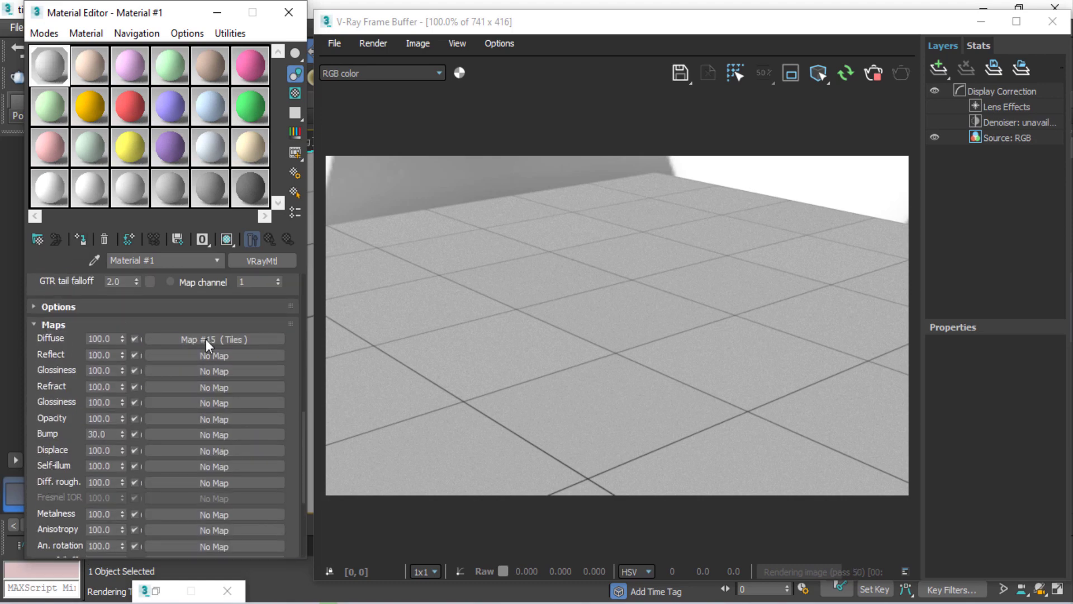
left_click_drag(205, 339, 267, 345)
left_click_drag(39, 343, 45, 351)
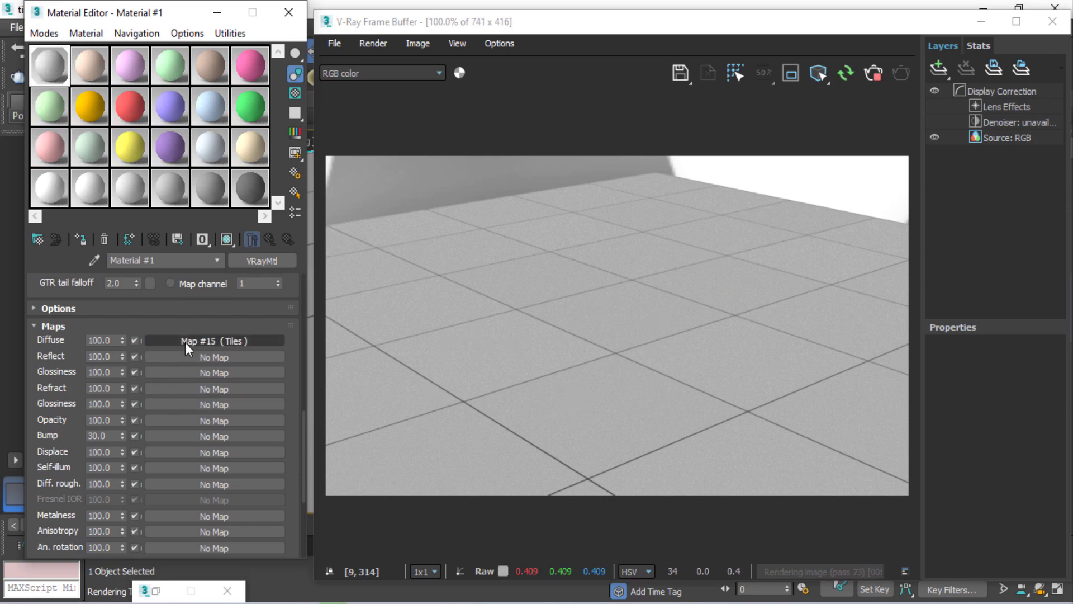
mouse_move(186, 342)
left_mouse_down()
mouse_move(59, 443)
mouse_move(186, 436)
left_mouse_up()
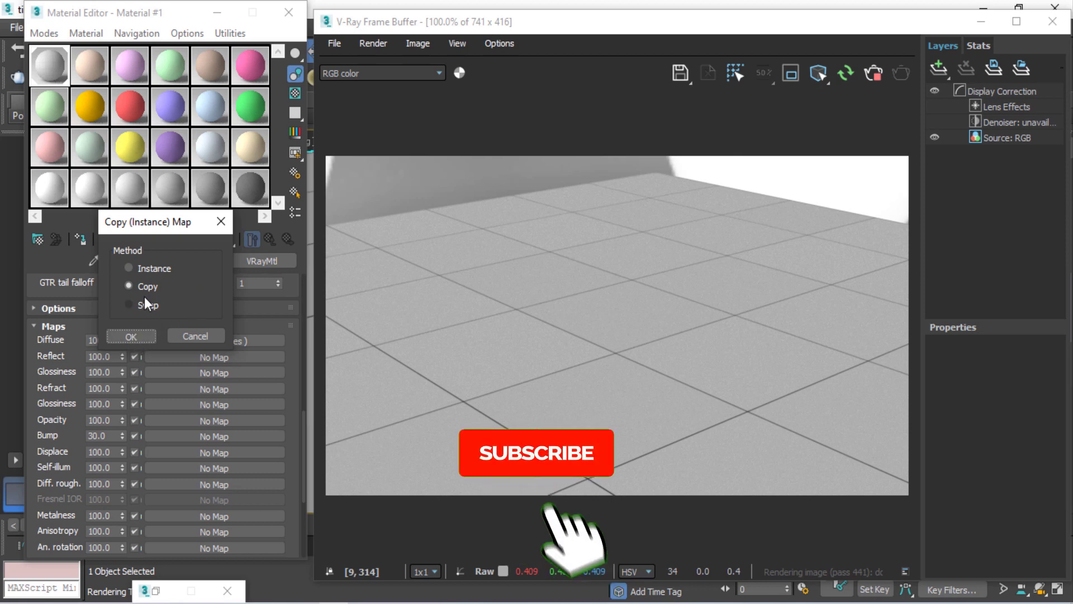
Confirm the Copy so Bump holds Map #16 (Tiles) at 30.0, and check the re-render
left_click(150, 335)
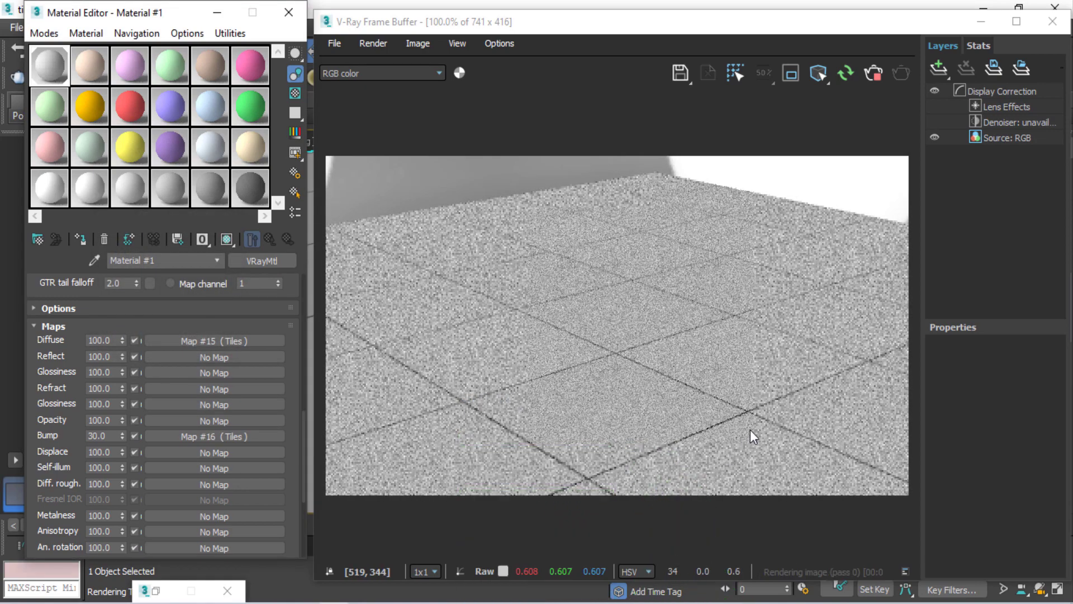
scroll(467, 423, "up", 2)
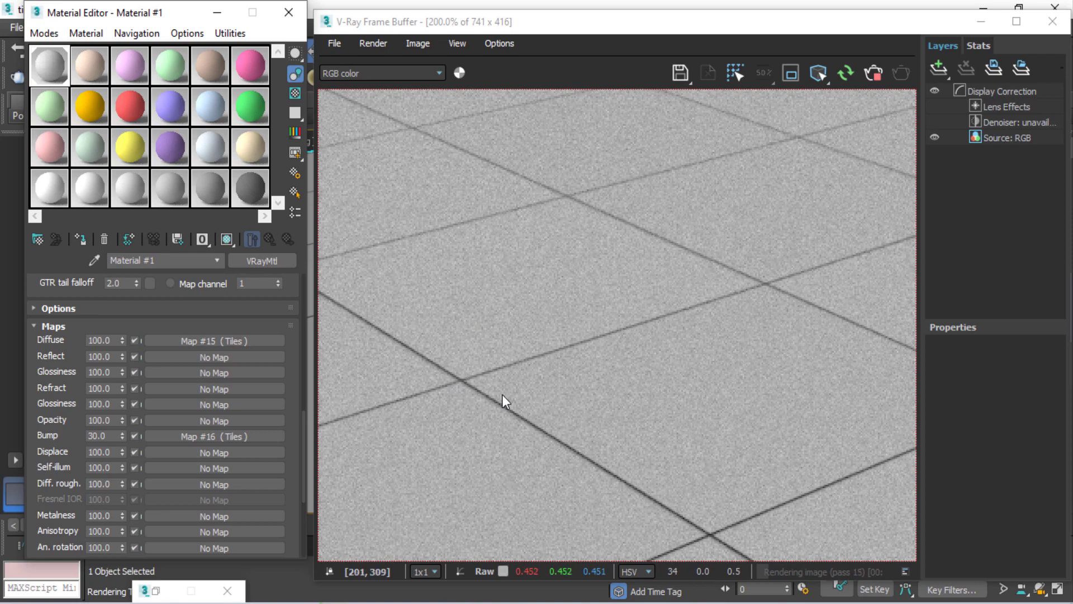
double_click(568, 305)
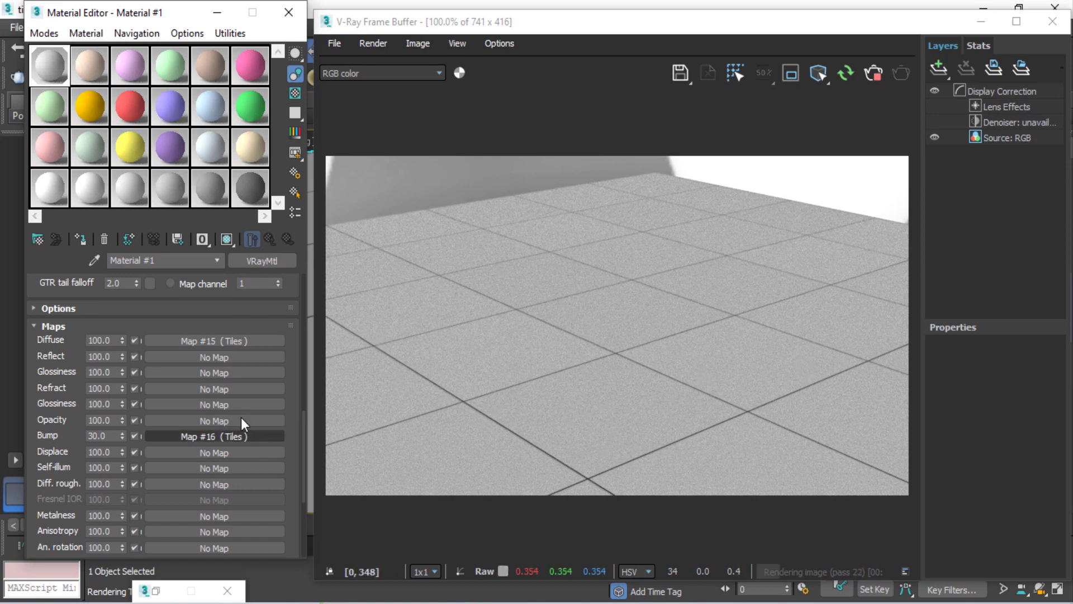
left_click_drag(74, 340, 78, 447)
left_click_drag(70, 280, 71, 469)
left_click_drag(72, 299, 72, 431)
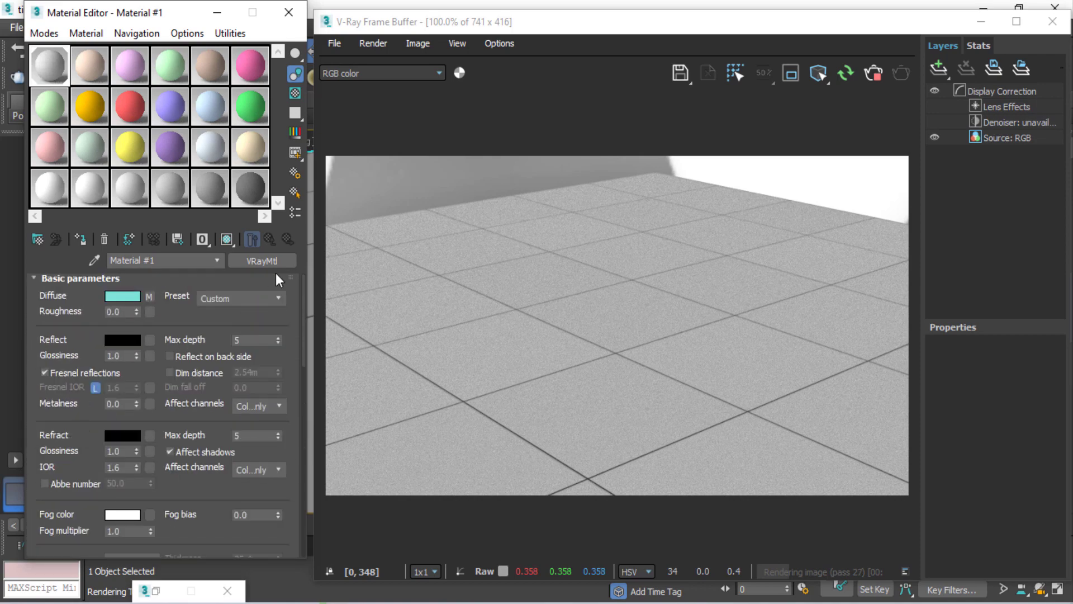
Open Diffuse Map #15 (Tiles) and scroll down to its Advanced Controls tile setup
left_click(149, 296)
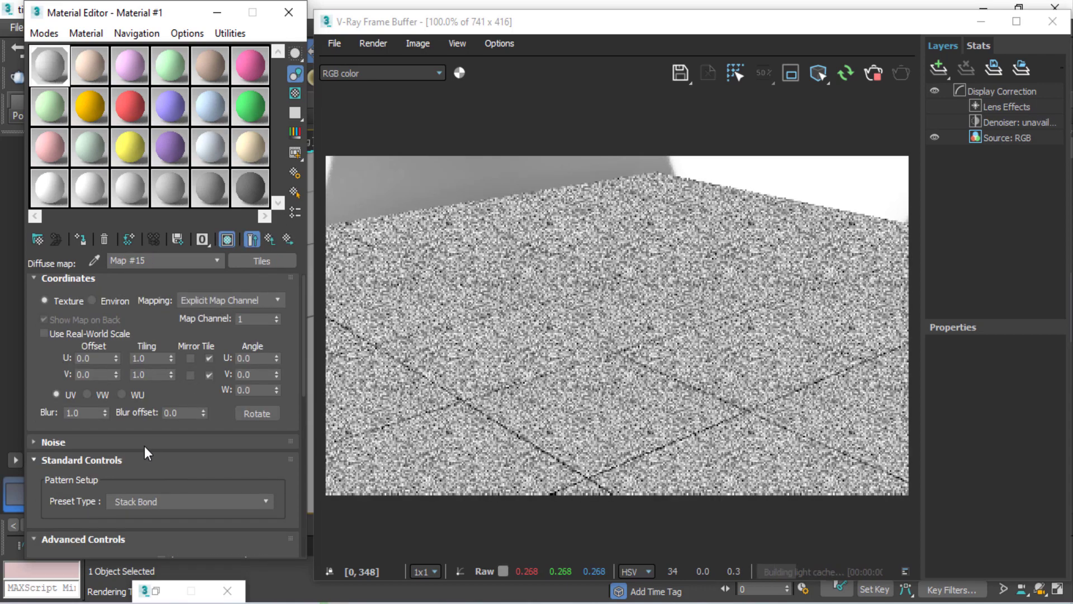
scroll(127, 418, "down", 5)
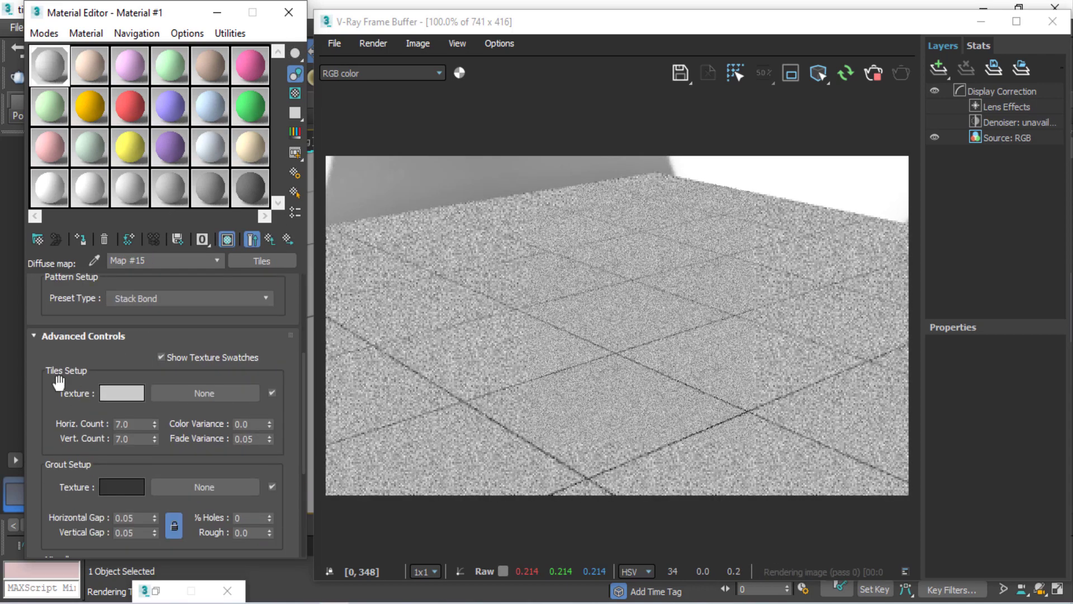
scroll(59, 382, "down", 1)
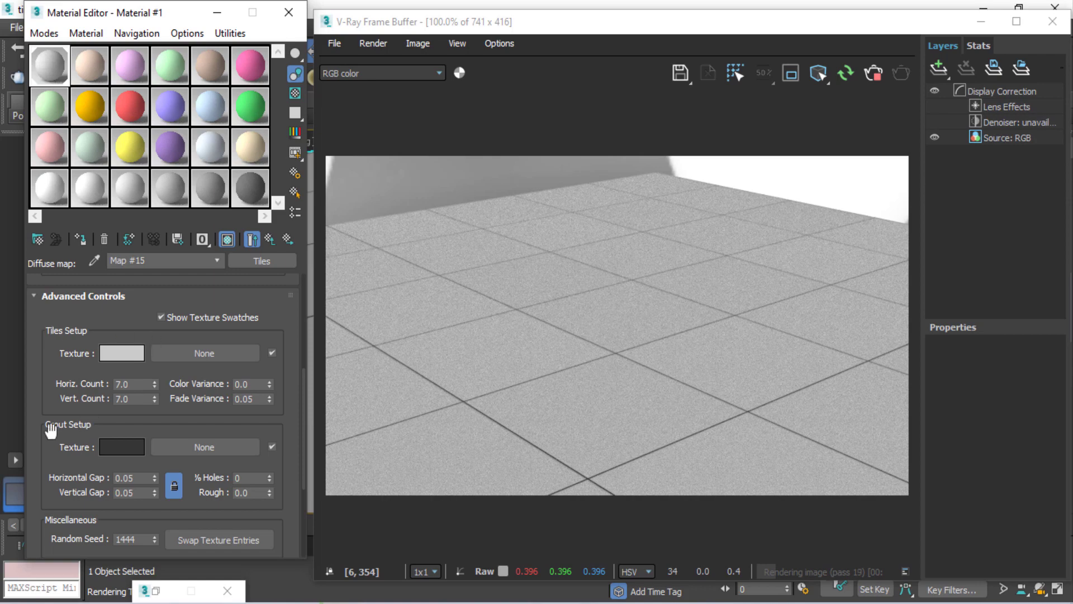
Assign a General Bitmap map to the Tiles Setup texture slot
left_click(208, 352)
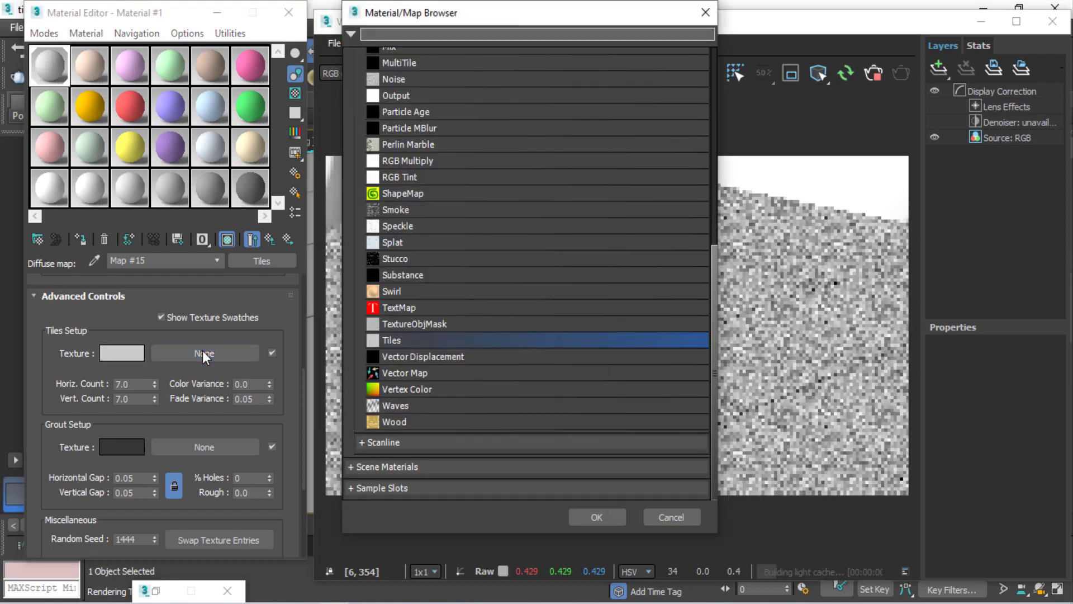
left_click(706, 12)
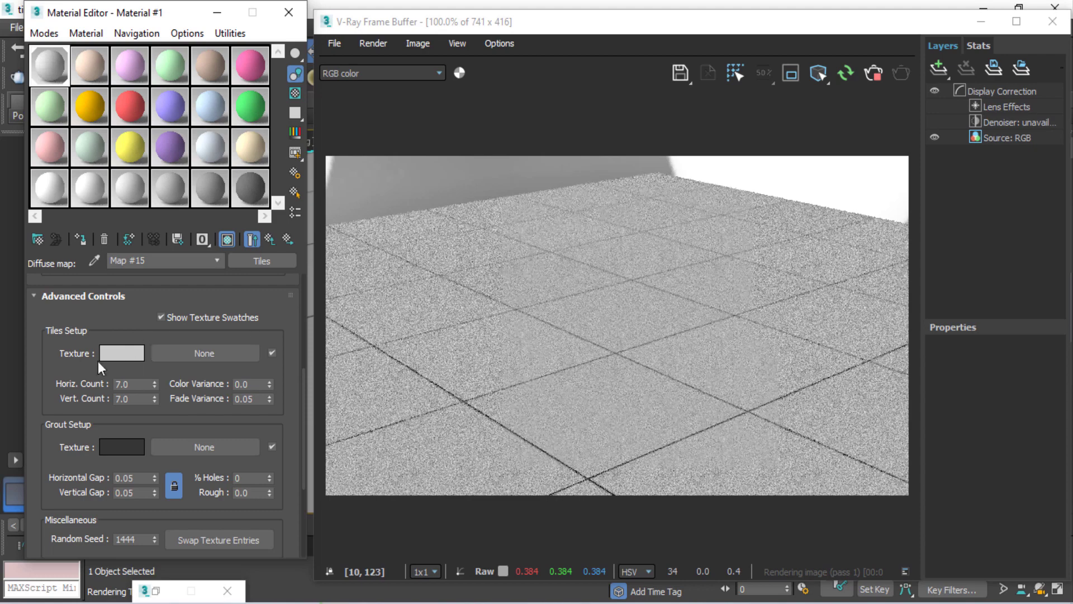
left_click(199, 355)
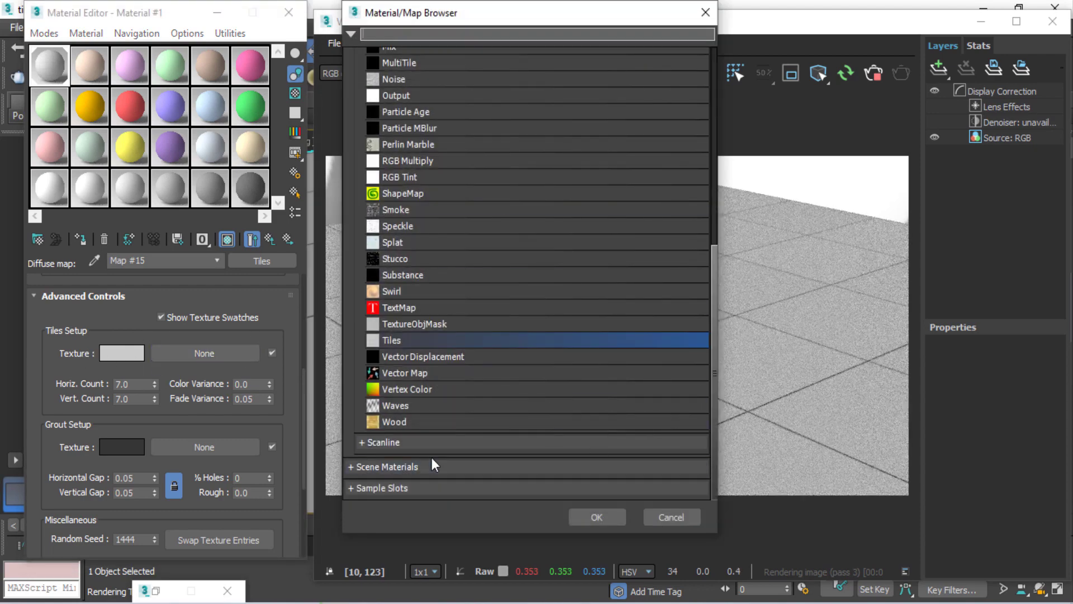
scroll(403, 130, "up", 2)
scroll(605, 140, "up", 3)
scroll(706, 211, "up", 1)
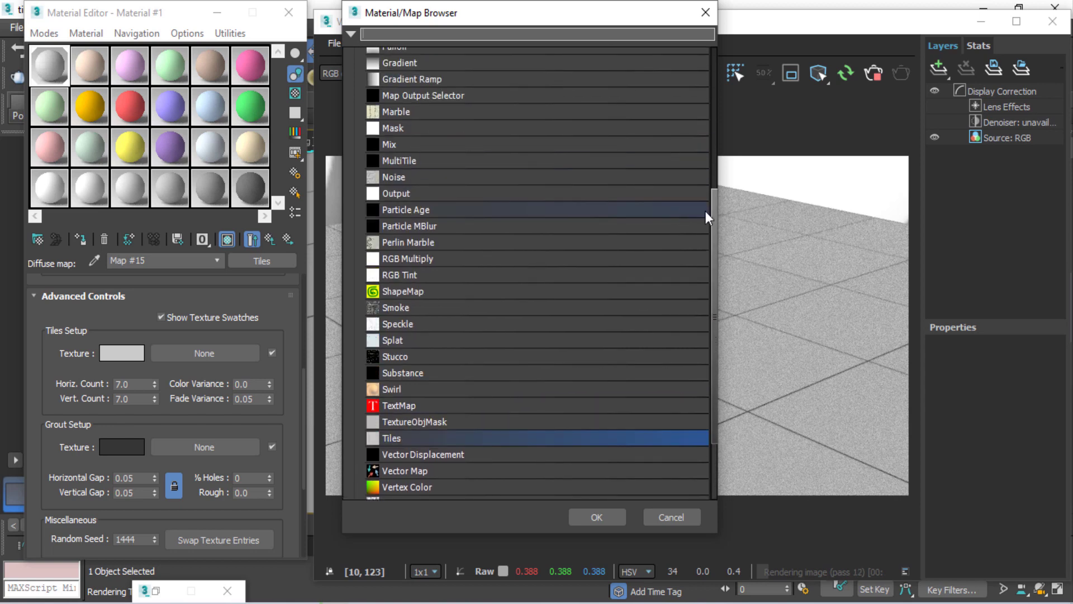
left_click_drag(712, 219, 706, 111)
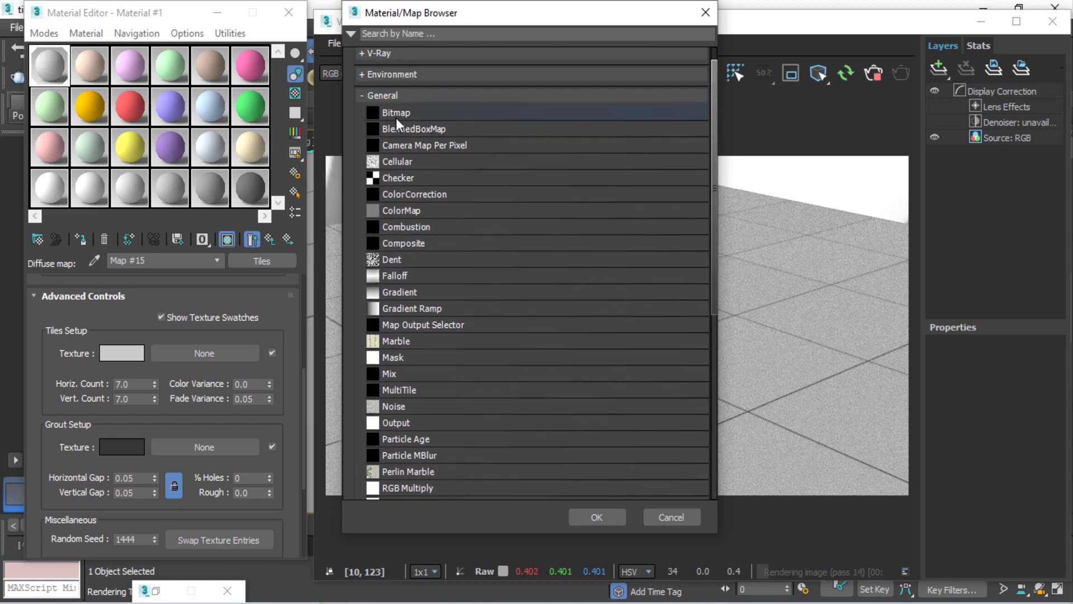
left_click(396, 115)
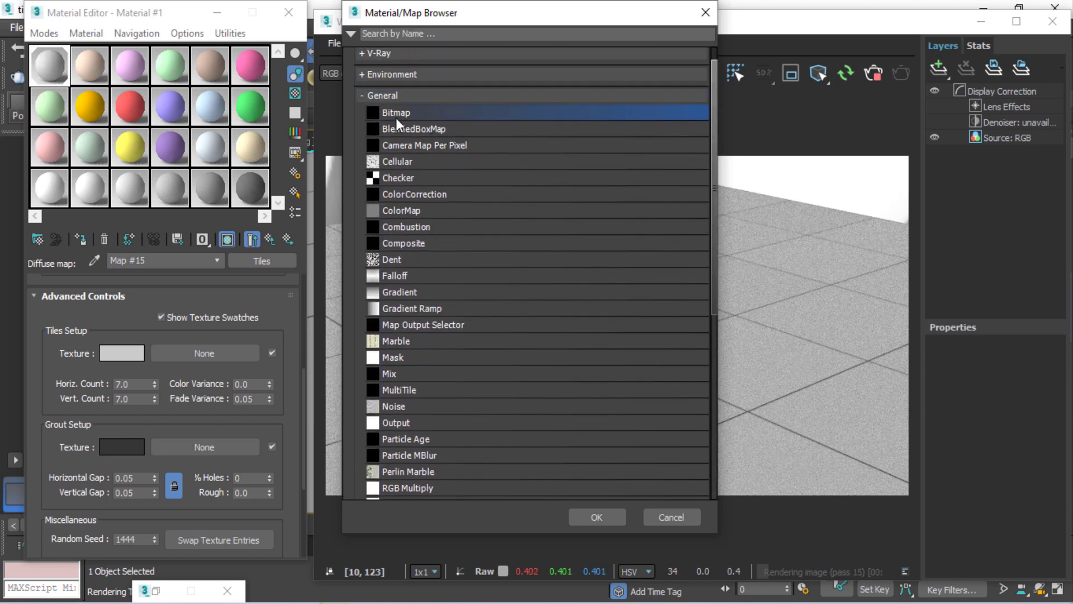
left_click(594, 518)
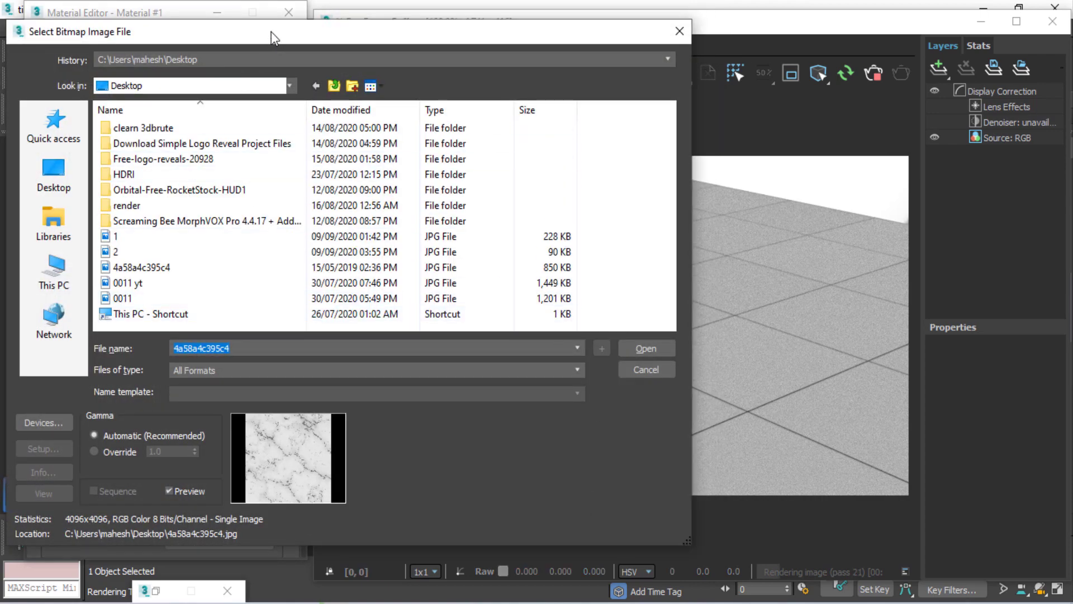
Load the Desktop marble image 4a58a4c395c4.jpg as the tile texture bitmap (Map #17)
left_click_drag(271, 32, 284, 29)
left_click(63, 171)
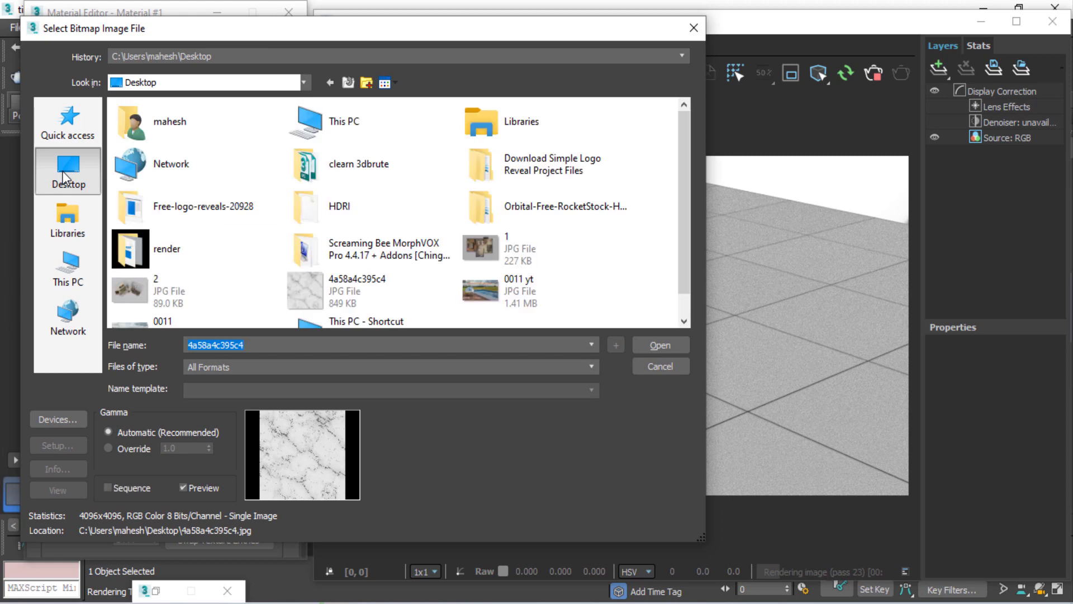
left_click(313, 304)
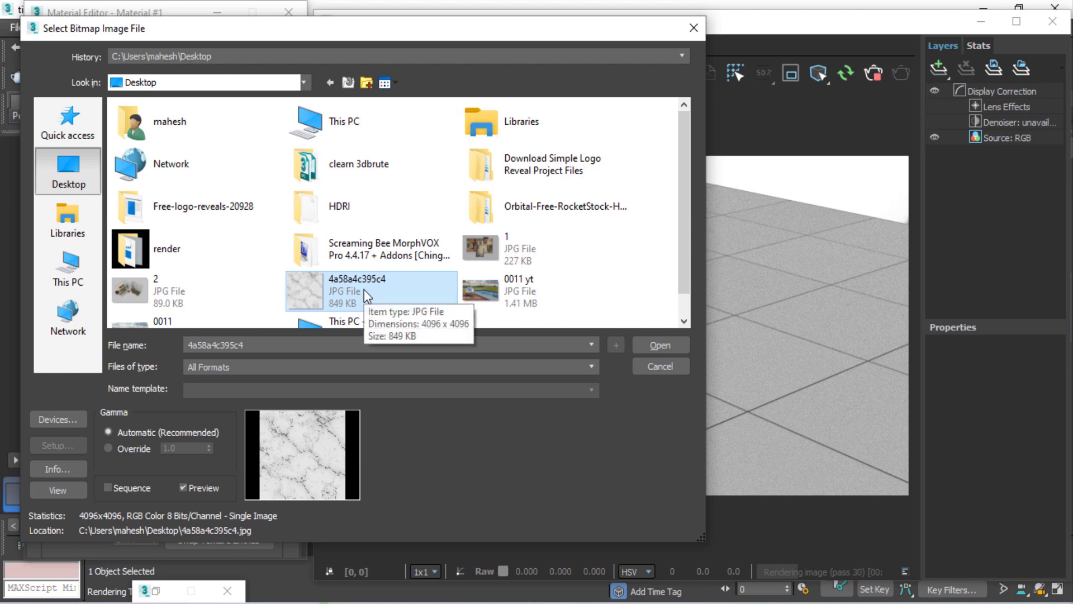
left_click(661, 345)
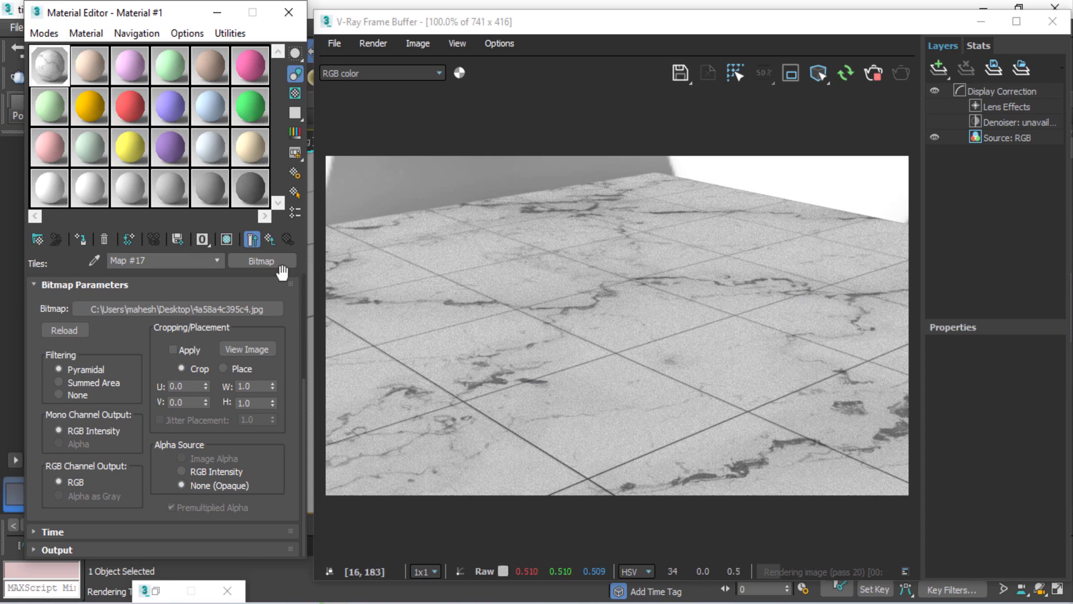
Back in Material #1, set the Reflect colour to 243 grey and Reflect Glossiness to 0.9
scroll(280, 294, "up", 5)
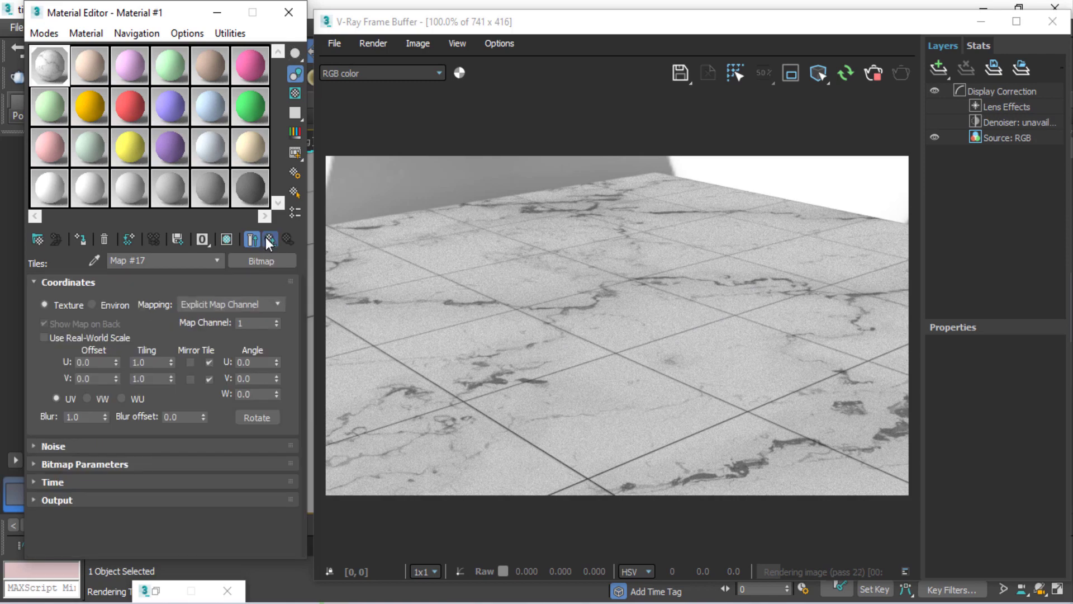
left_click(266, 237)
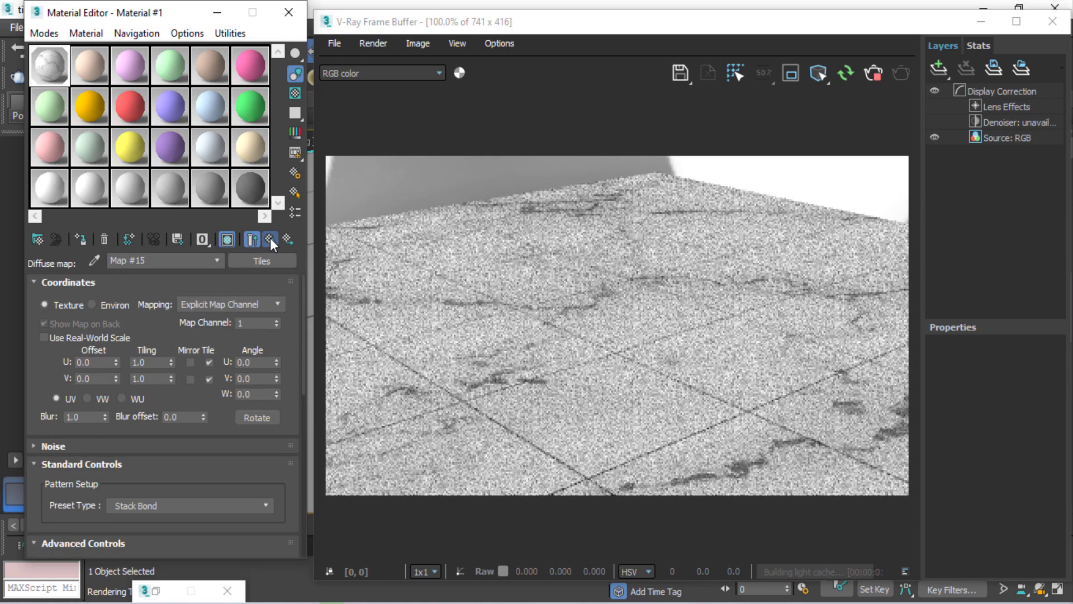
left_click(270, 237)
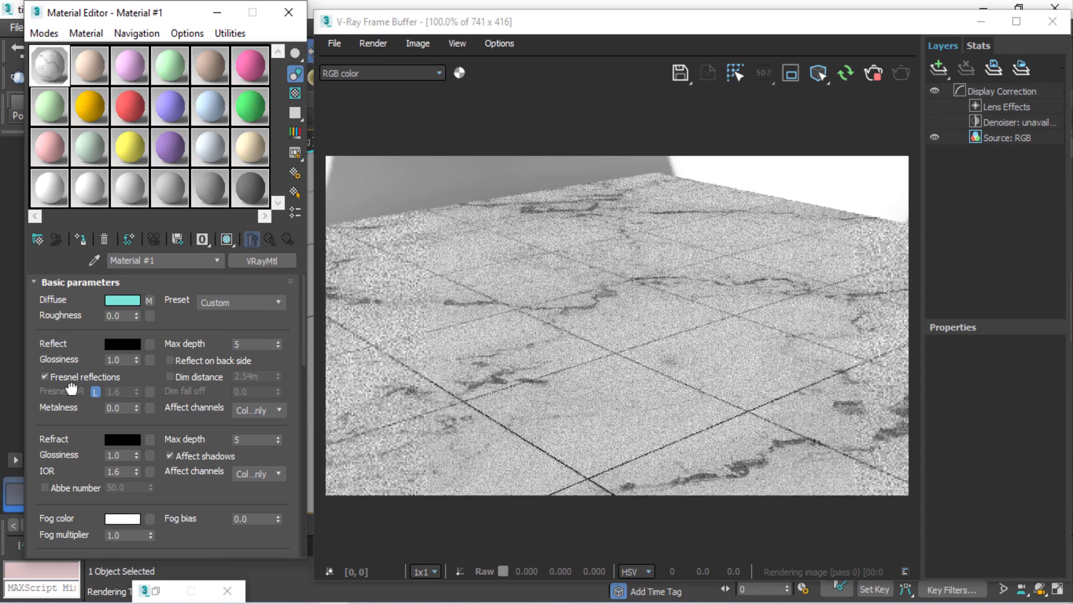
left_click(123, 343)
left_click_drag(250, 99, 250, 164)
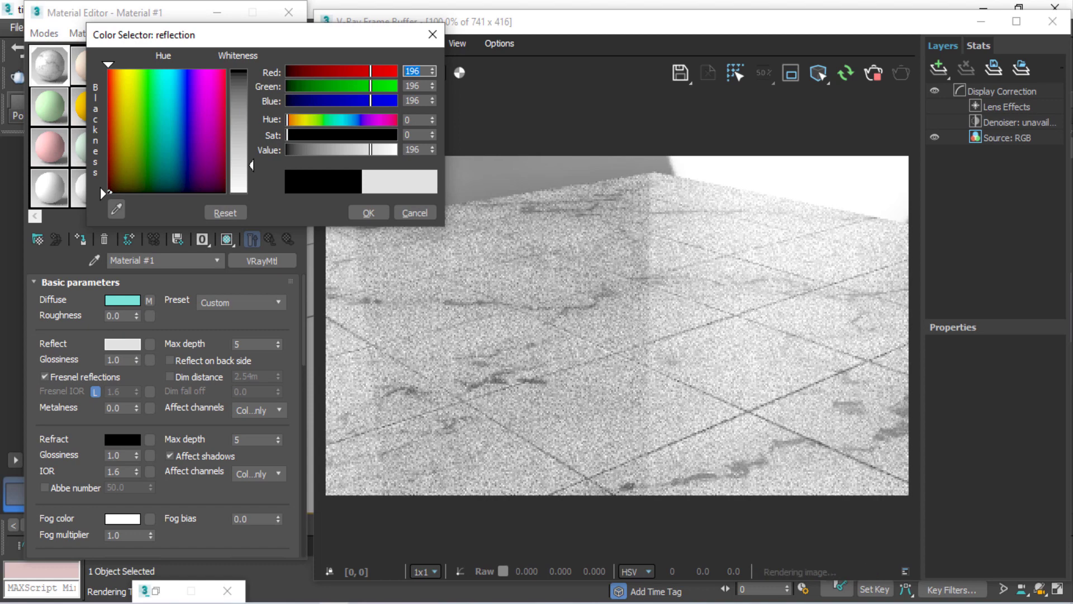
left_click_drag(251, 165, 251, 182)
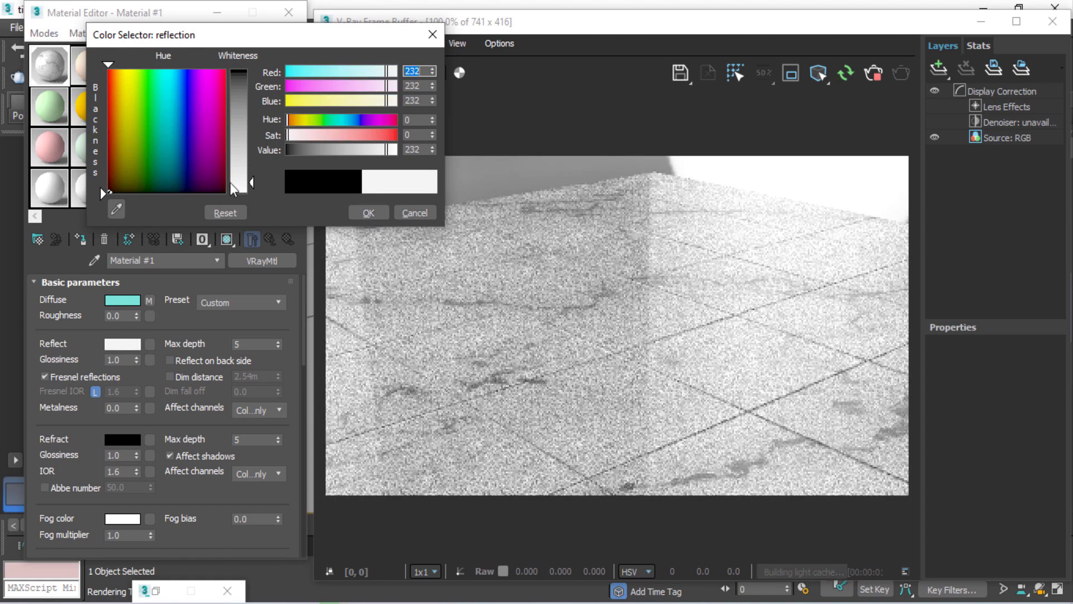
left_click_drag(251, 182, 251, 184)
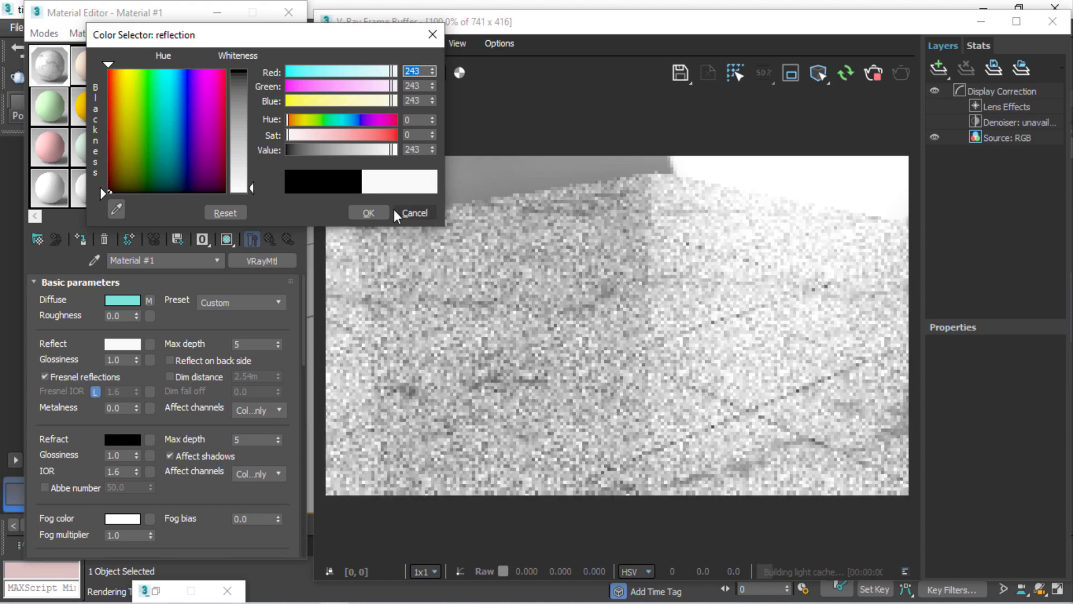
left_click(368, 212)
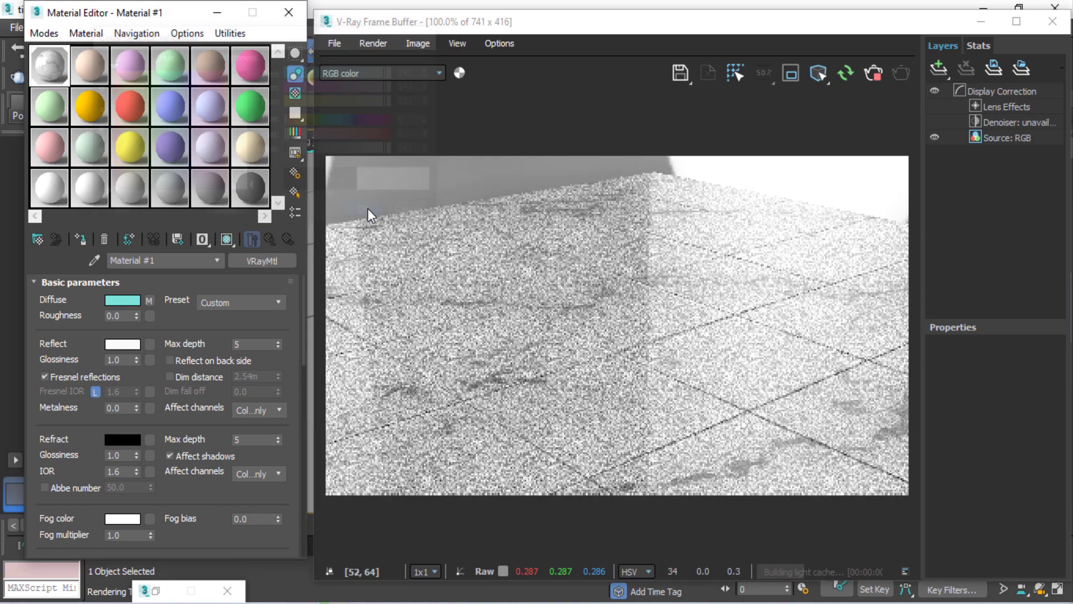
left_click(136, 362)
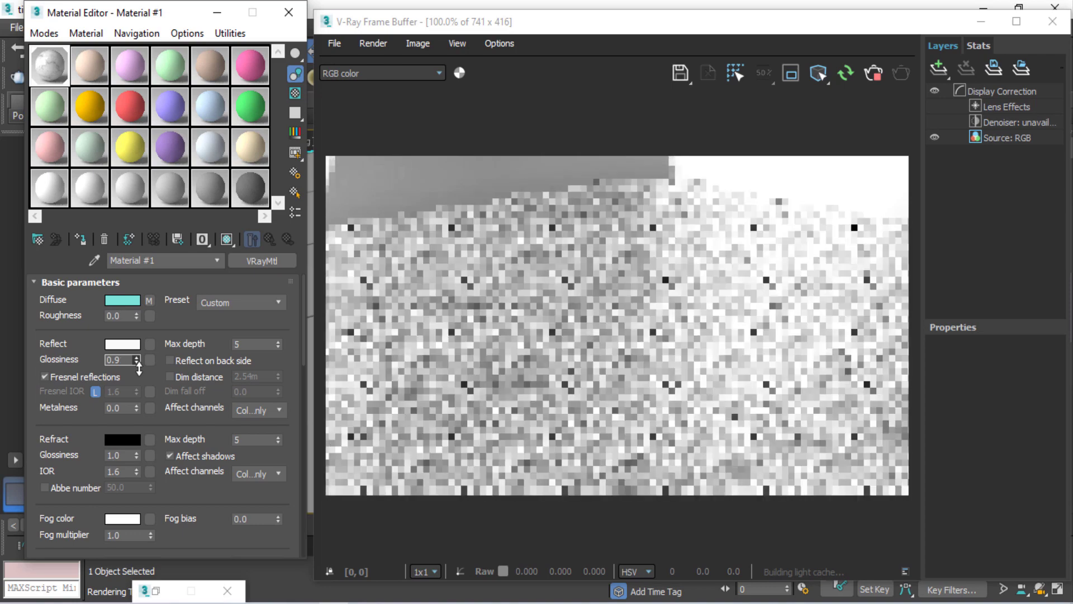
left_click_drag(138, 366, 139, 369)
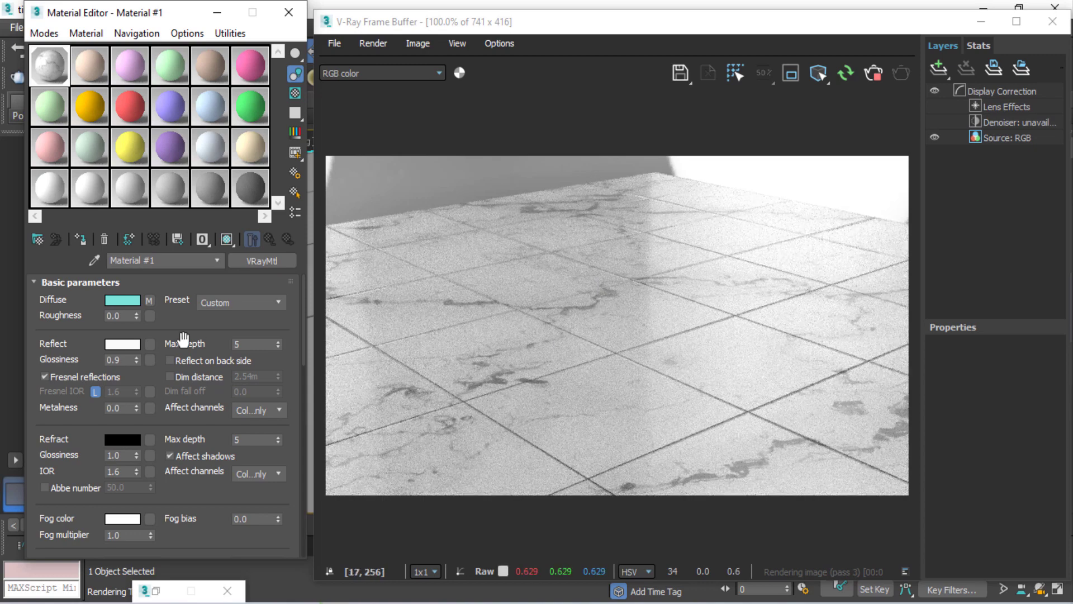
scroll(180, 478, "down", 3)
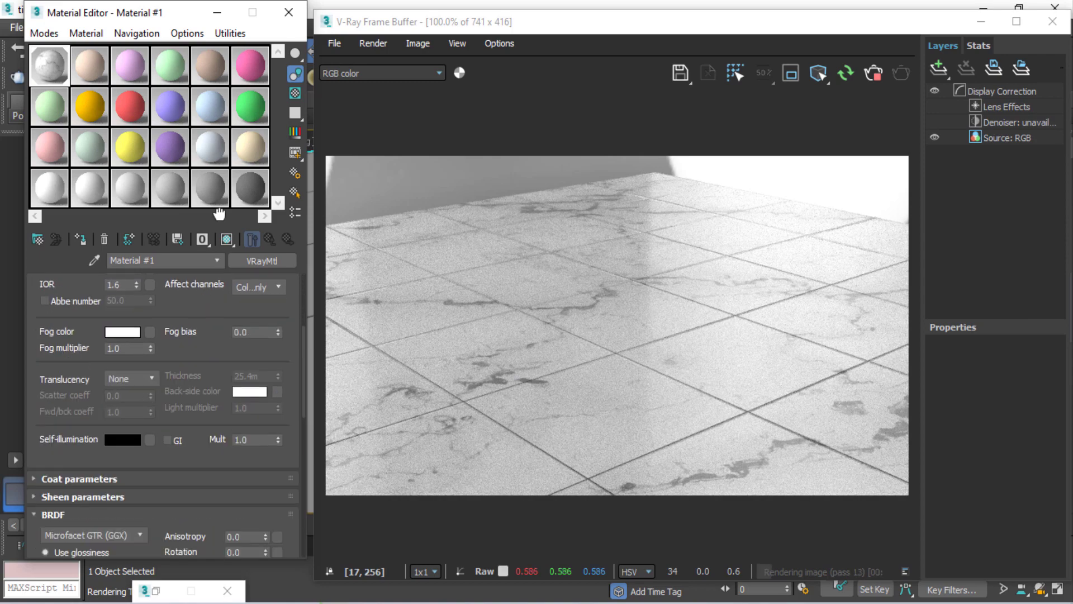
scroll(70, 503, "down", 3)
scroll(70, 504, "down", 3)
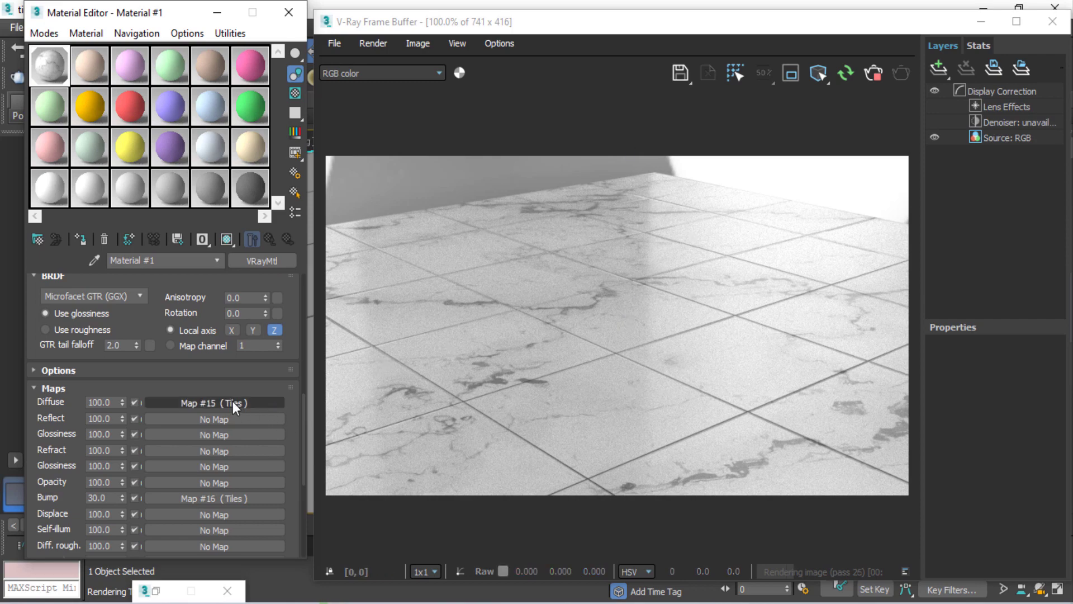
mouse_move(232, 400)
left_mouse_down()
mouse_move(223, 470)
mouse_move(195, 450)
left_mouse_up()
left_click(152, 331)
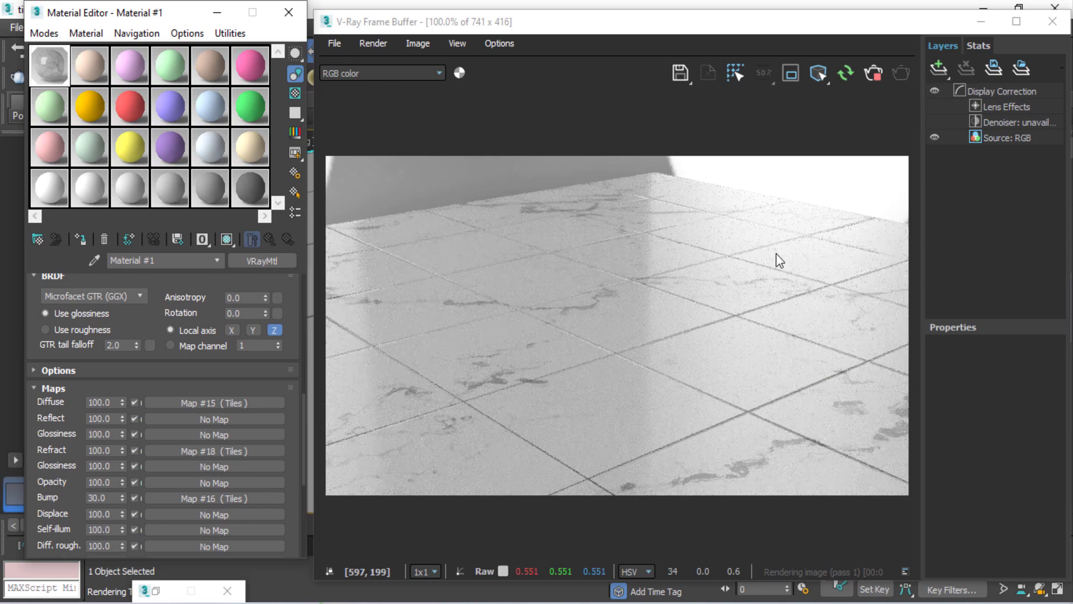
right_click(190, 450)
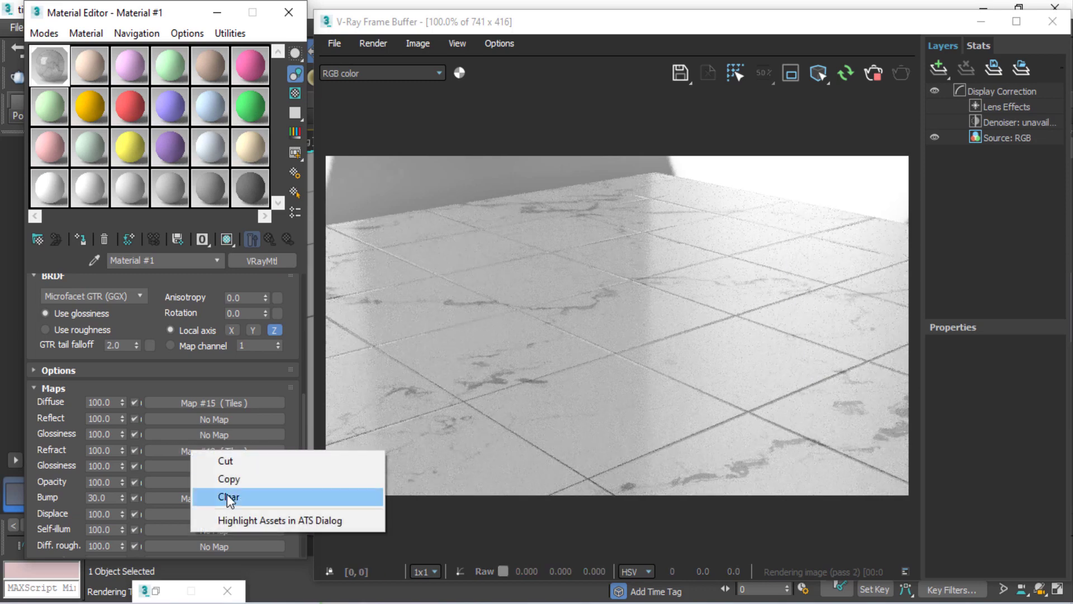
left_click(227, 496)
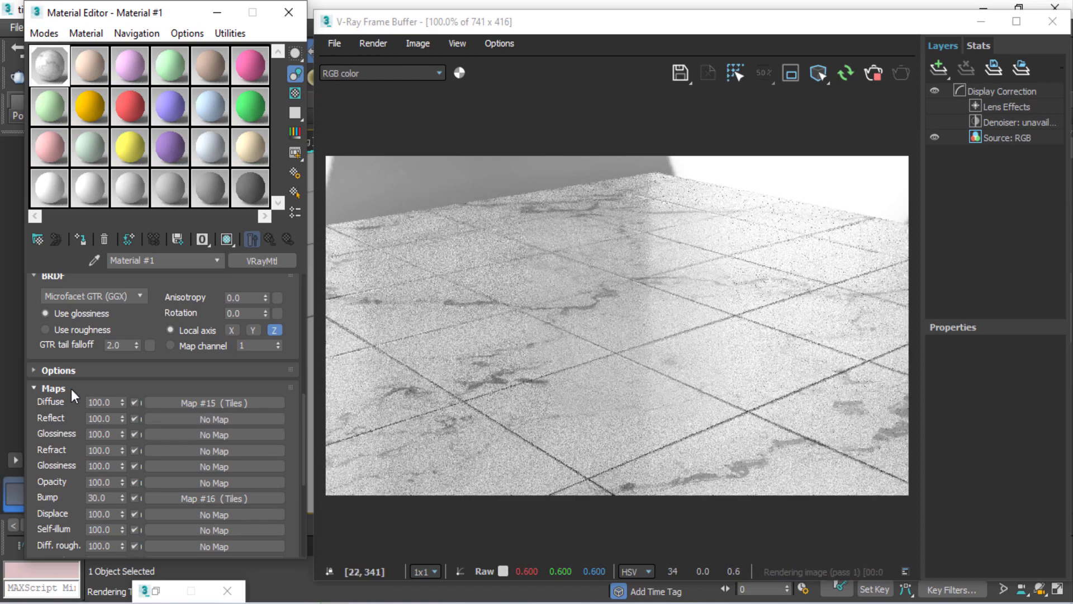
Scroll up to Basic parameters and open the Diffuse Map #15 (Tiles) settings
scroll(84, 335, "up", 5)
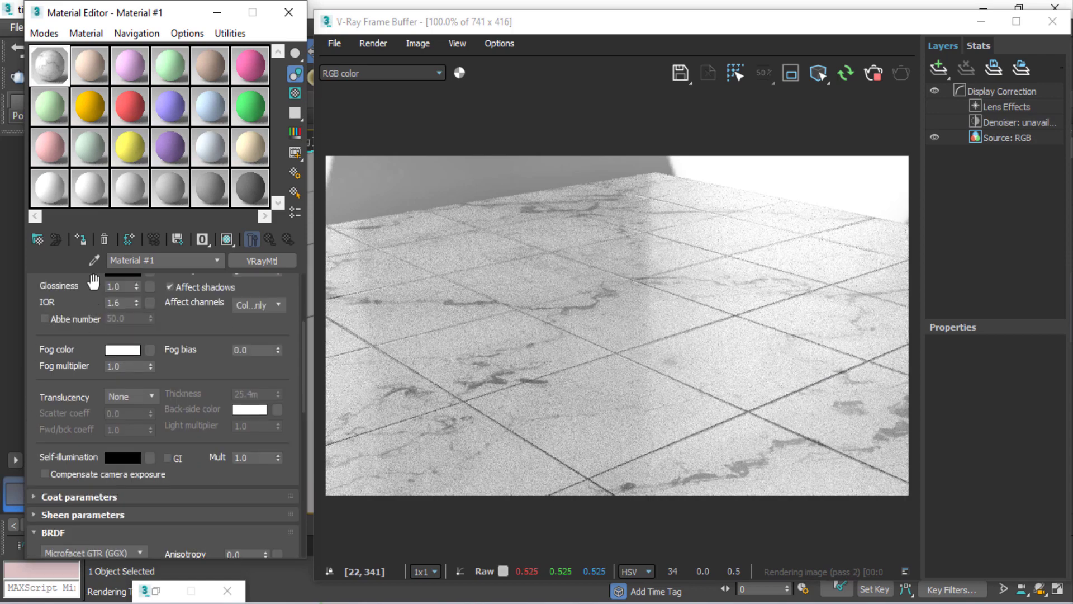
scroll(86, 300, "up", 3)
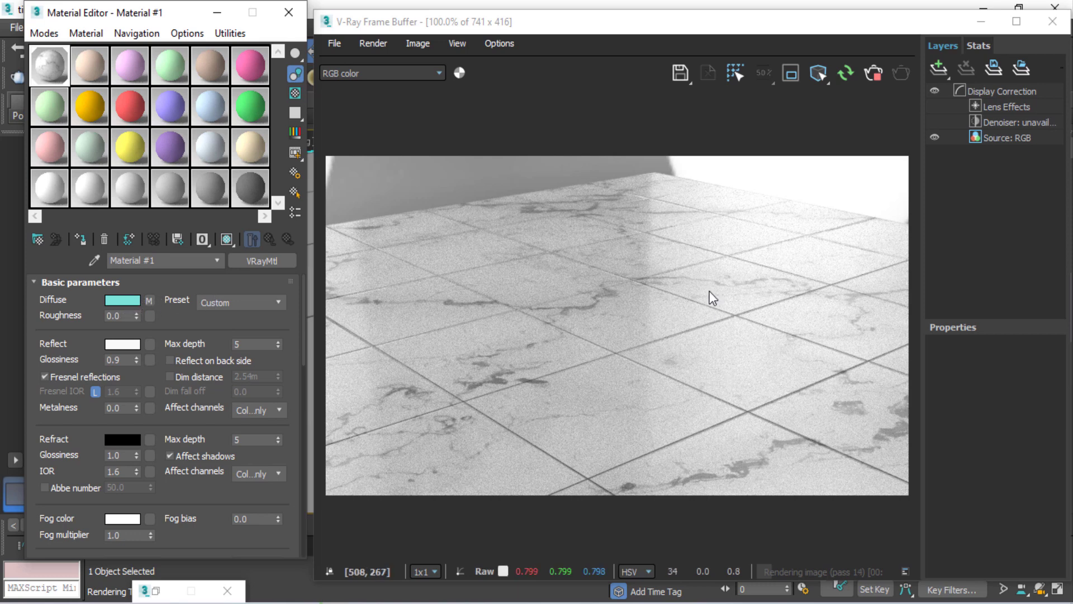
left_click(149, 300)
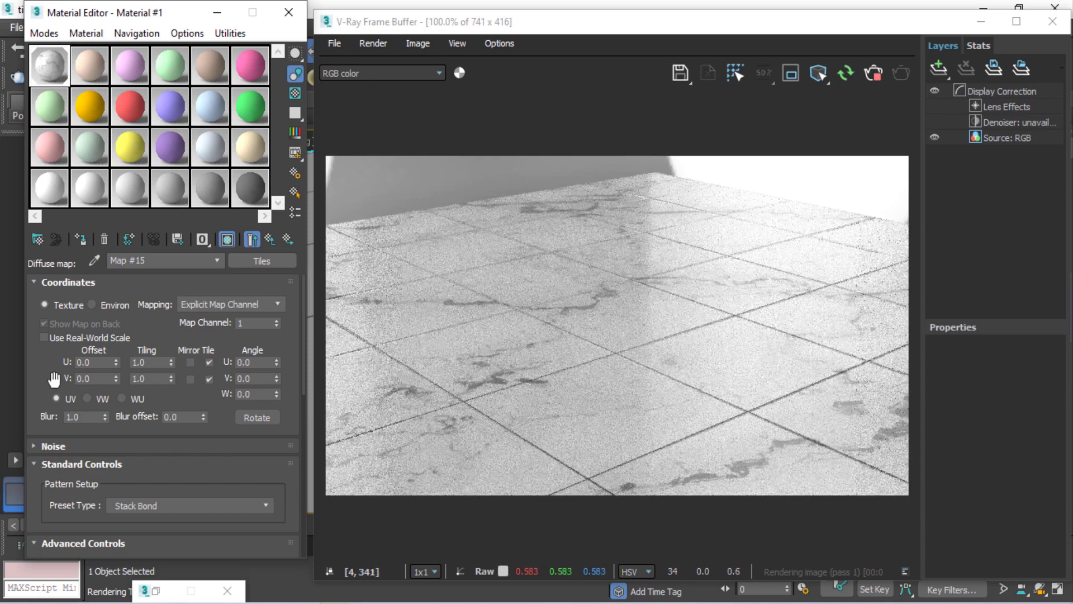
left_click_drag(54, 381, 94, 241)
mouse_move(51, 466)
left_mouse_down()
mouse_move(50, 385)
mouse_move(87, 393)
left_mouse_up()
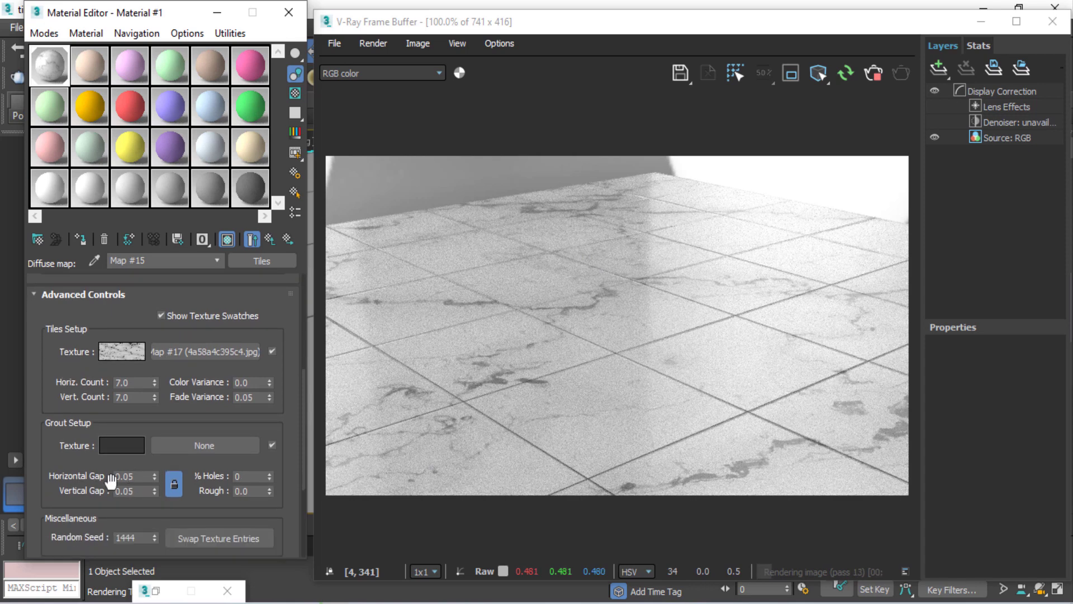
left_click_drag(67, 416, 66, 455)
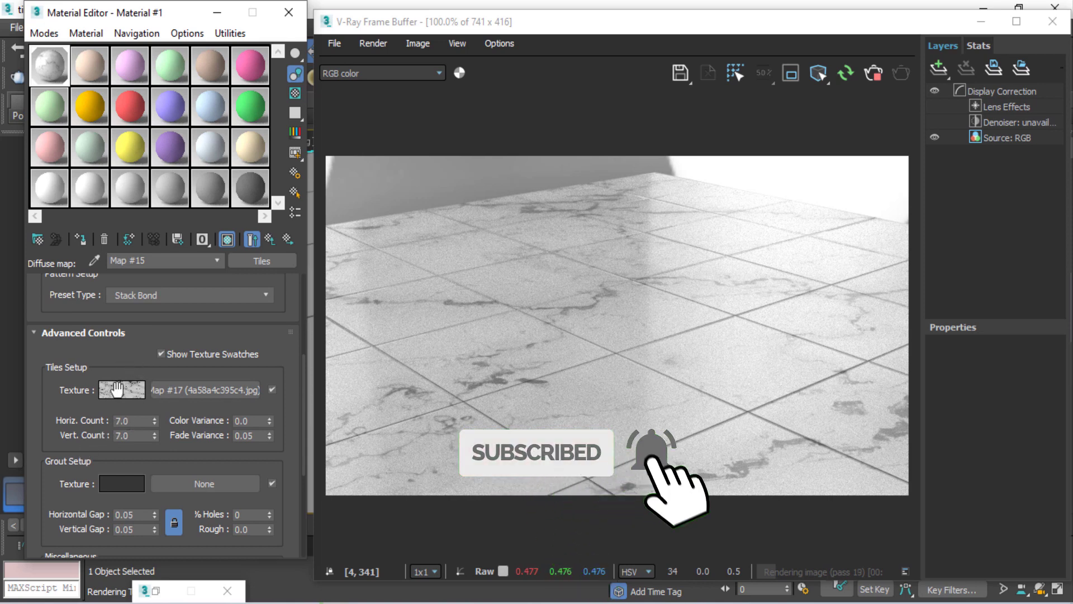
left_click_drag(70, 398, 70, 373)
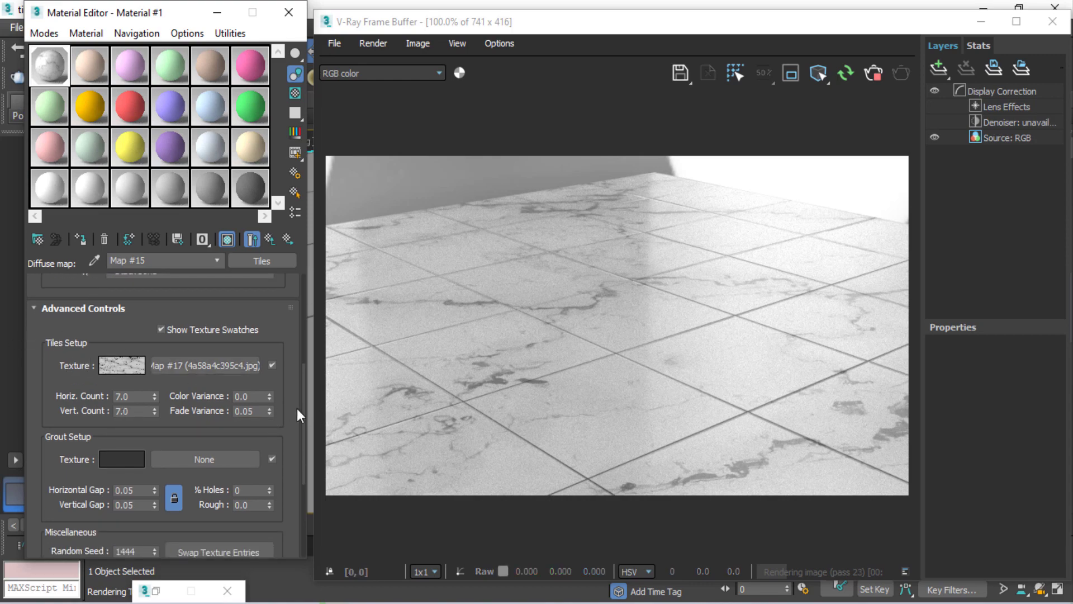
scroll(201, 386, "down", 3)
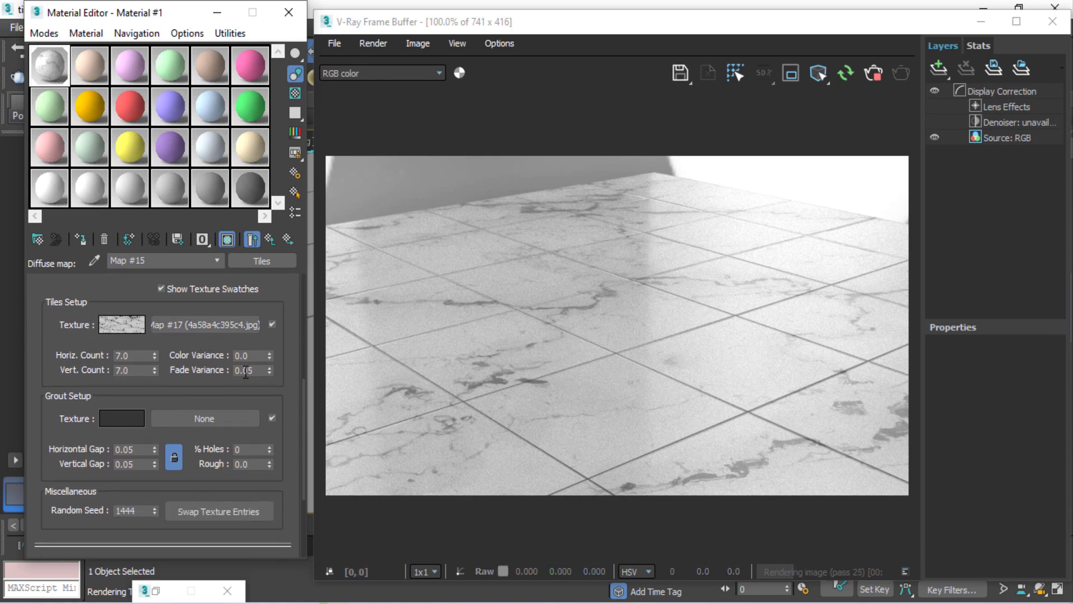
left_click_drag(184, 370, 201, 360)
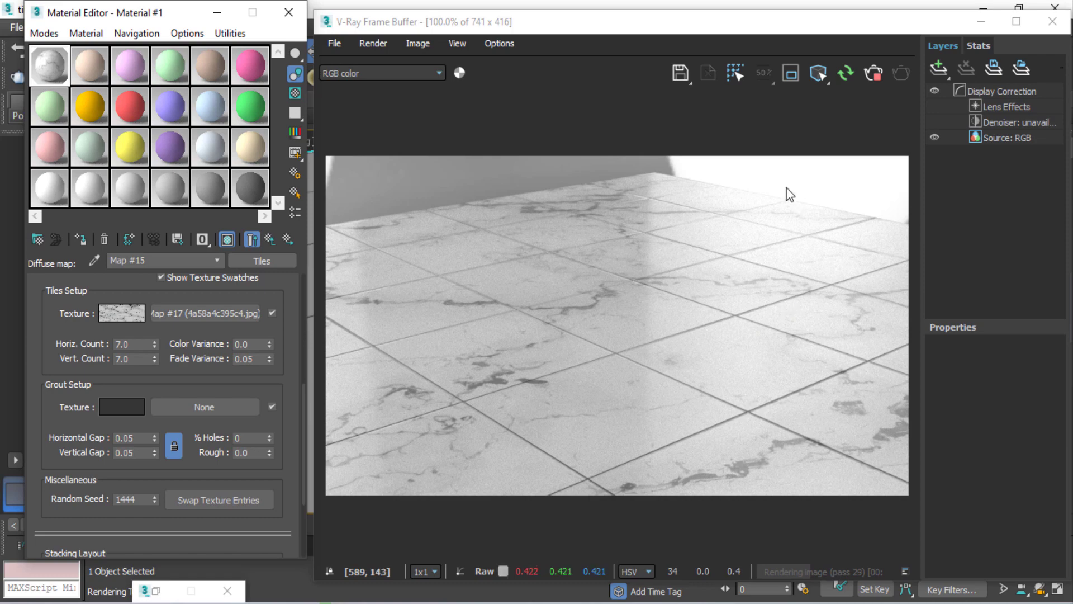
scroll(42, 348, "down", 3)
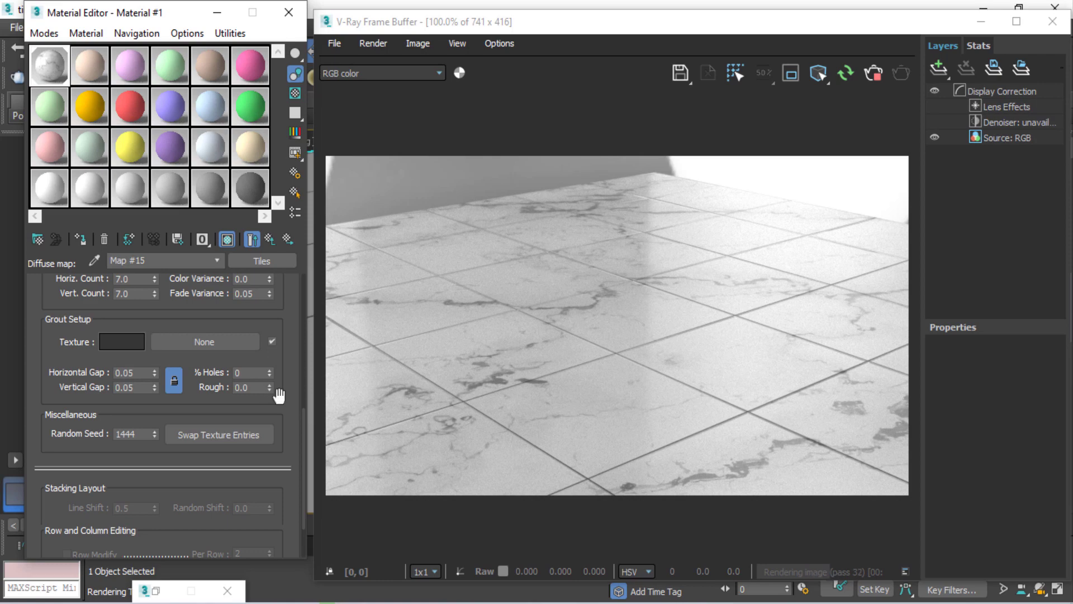
scroll(275, 392, "down", 3)
scroll(276, 391, "up", 7)
scroll(277, 344, "up", 3)
scroll(277, 345, "up", 5)
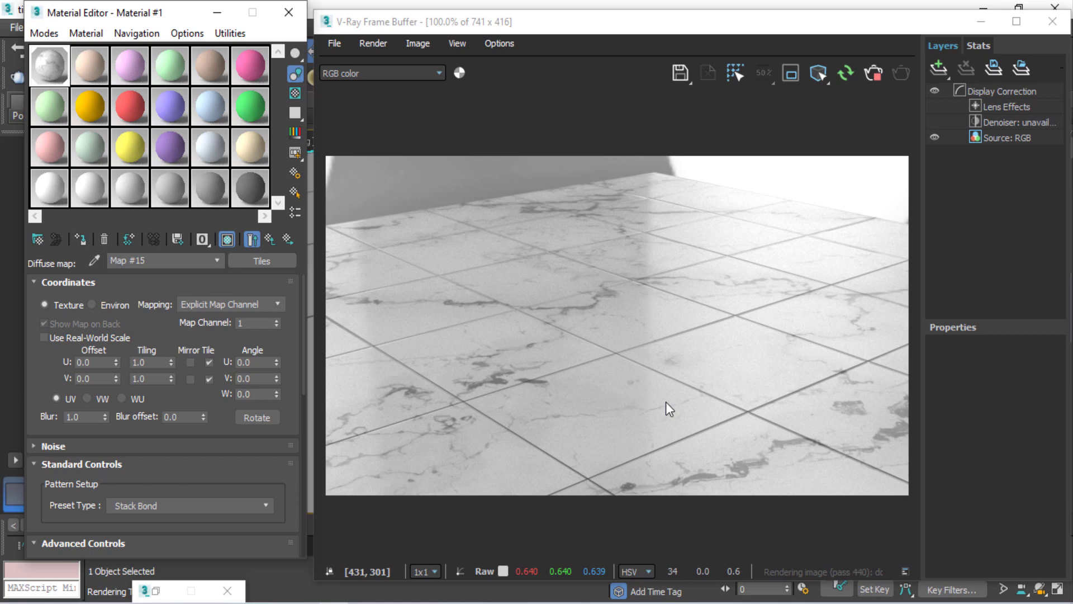
Stop the V-Ray render, keeping the finished glossy marble floor image
left_click(872, 77)
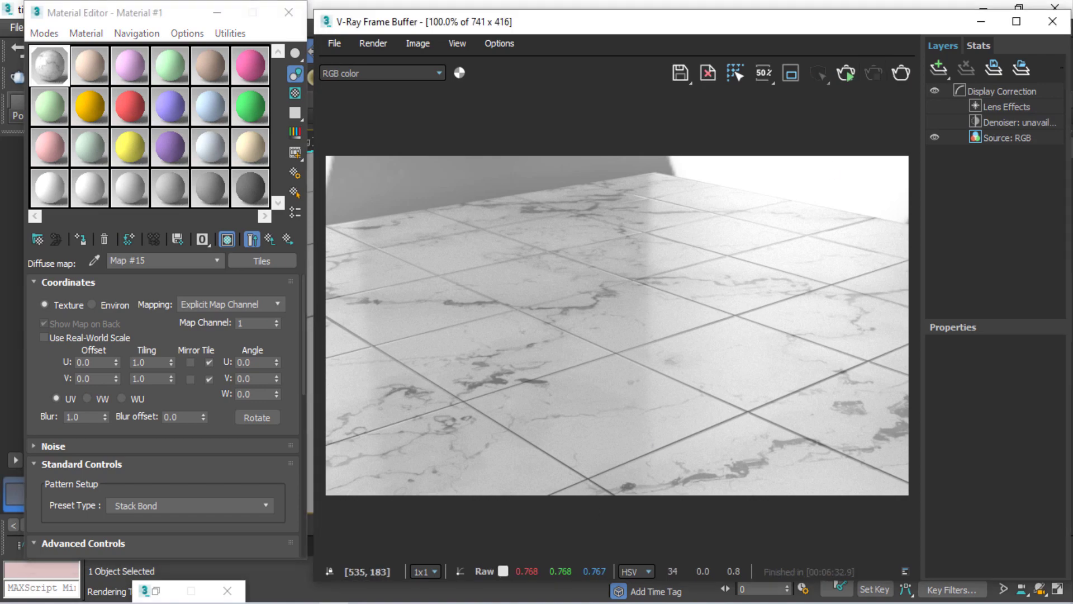